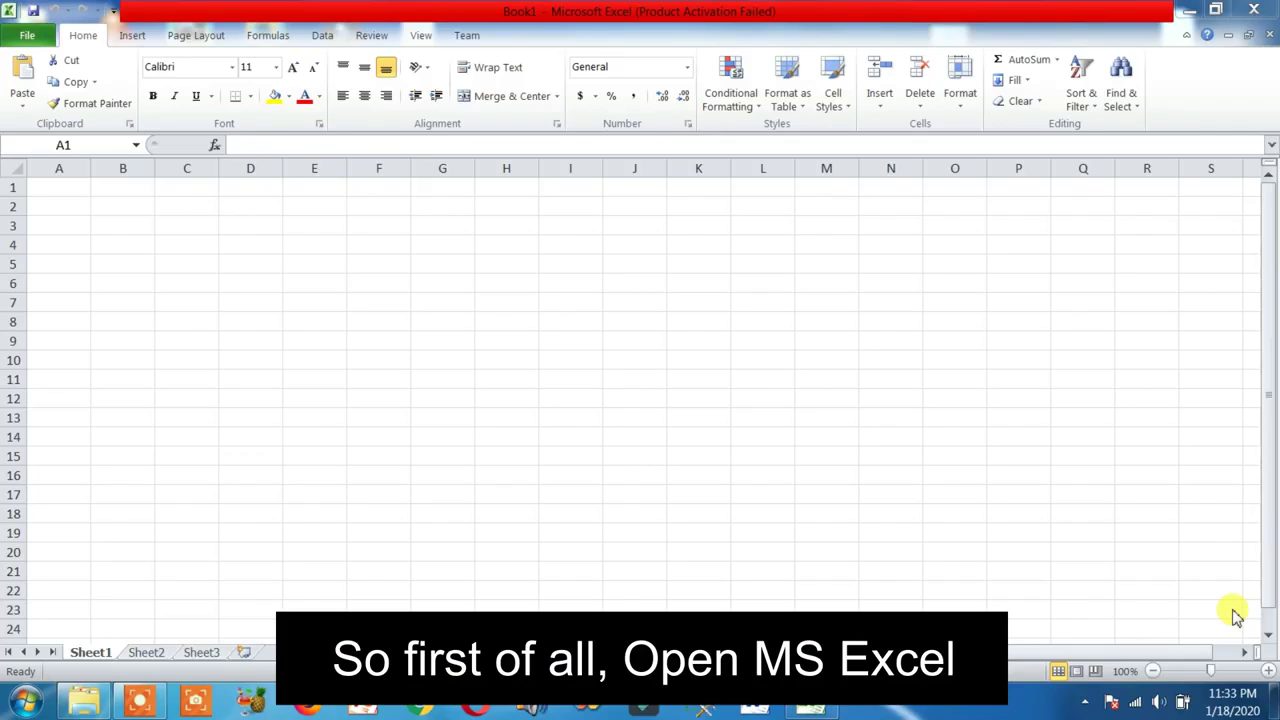
# Enter the headers Name, Fathers Name, DOB and Contact across cells A1 to D1
pyautogui.click(53, 185)
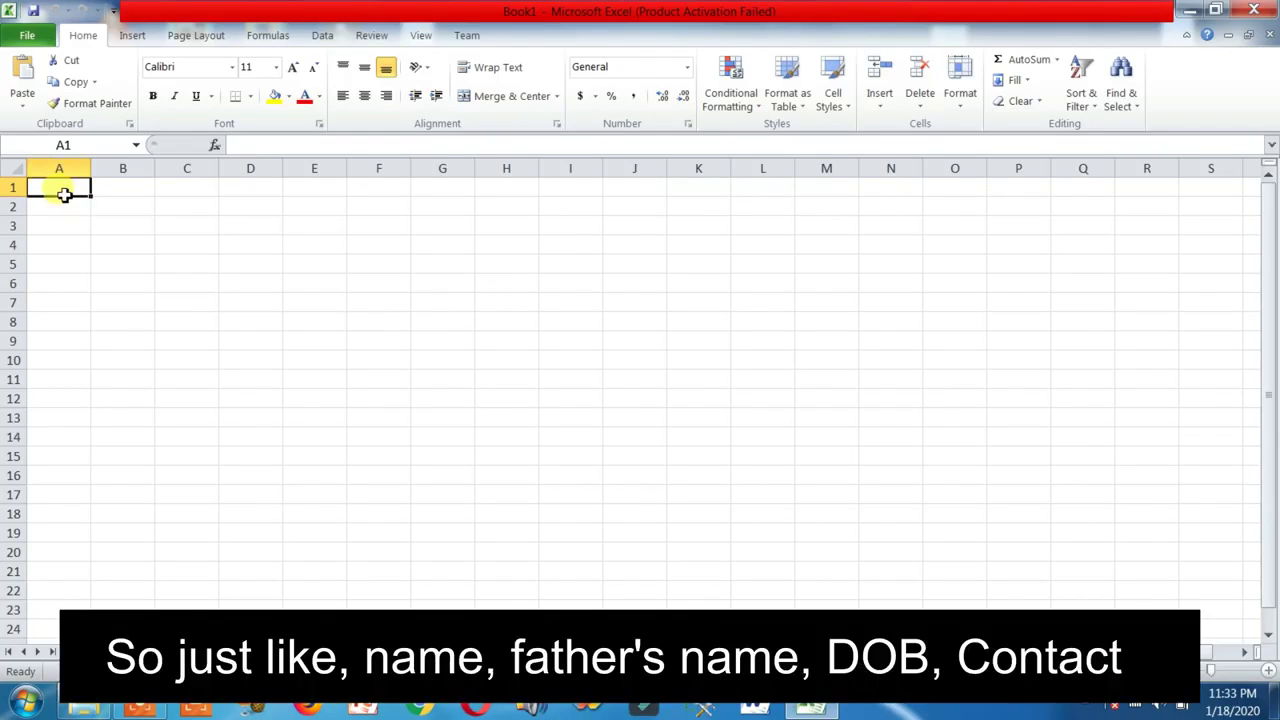
pyautogui.write('Name')
pyautogui.press('Tab')
pyautogui.write('Fa')
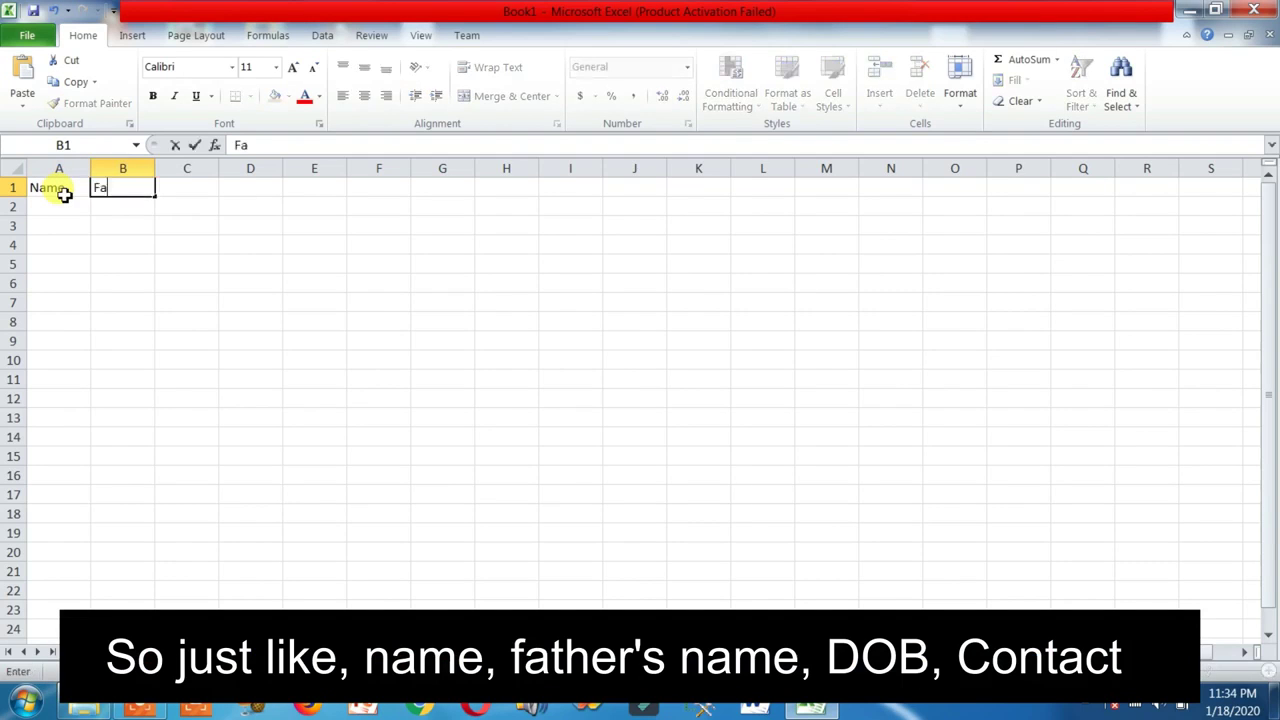
pyautogui.write('thers Name')
pyautogui.press('Tab')
pyautogui.write('DOB')
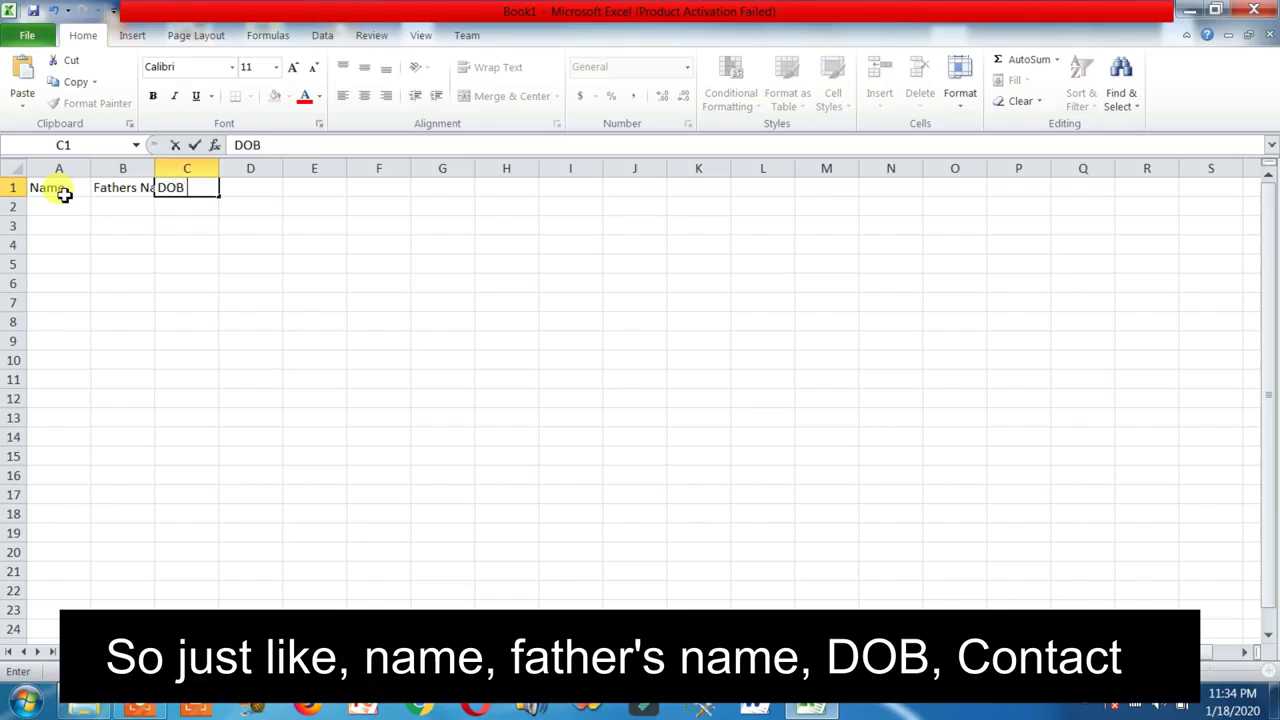
pyautogui.press('Tab')
pyautogui.write('Con')
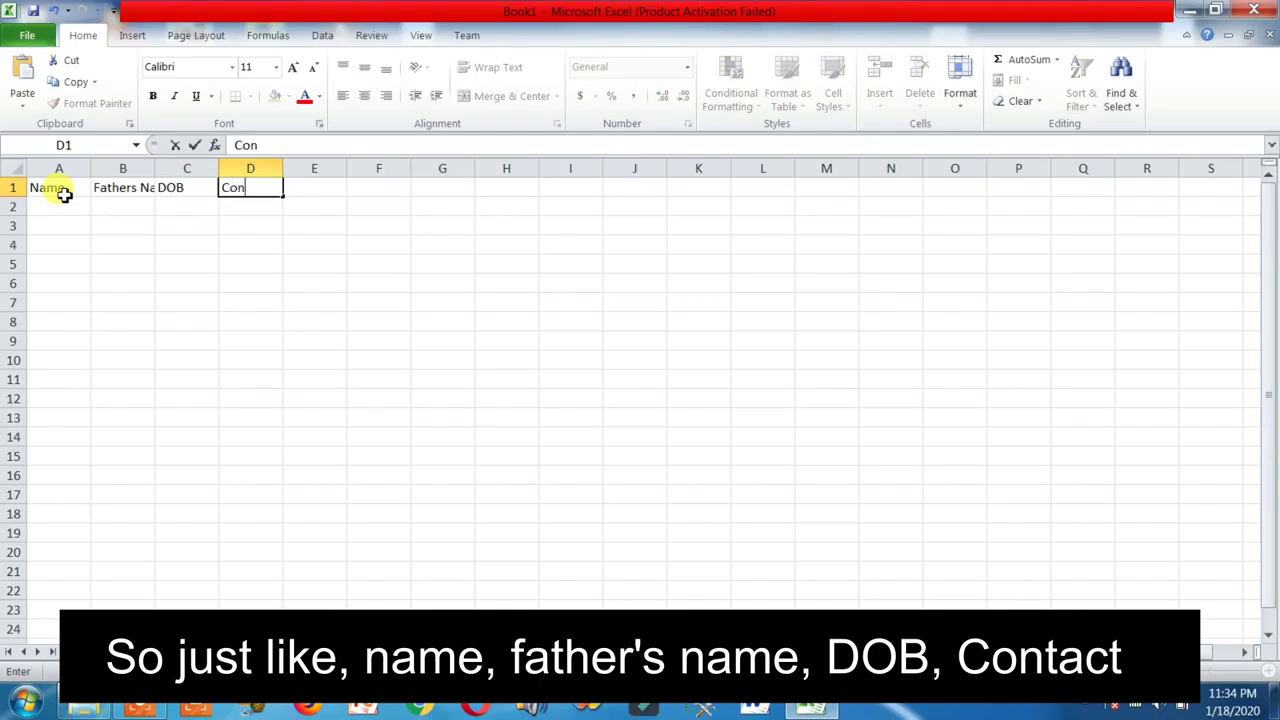
pyautogui.write('tact')
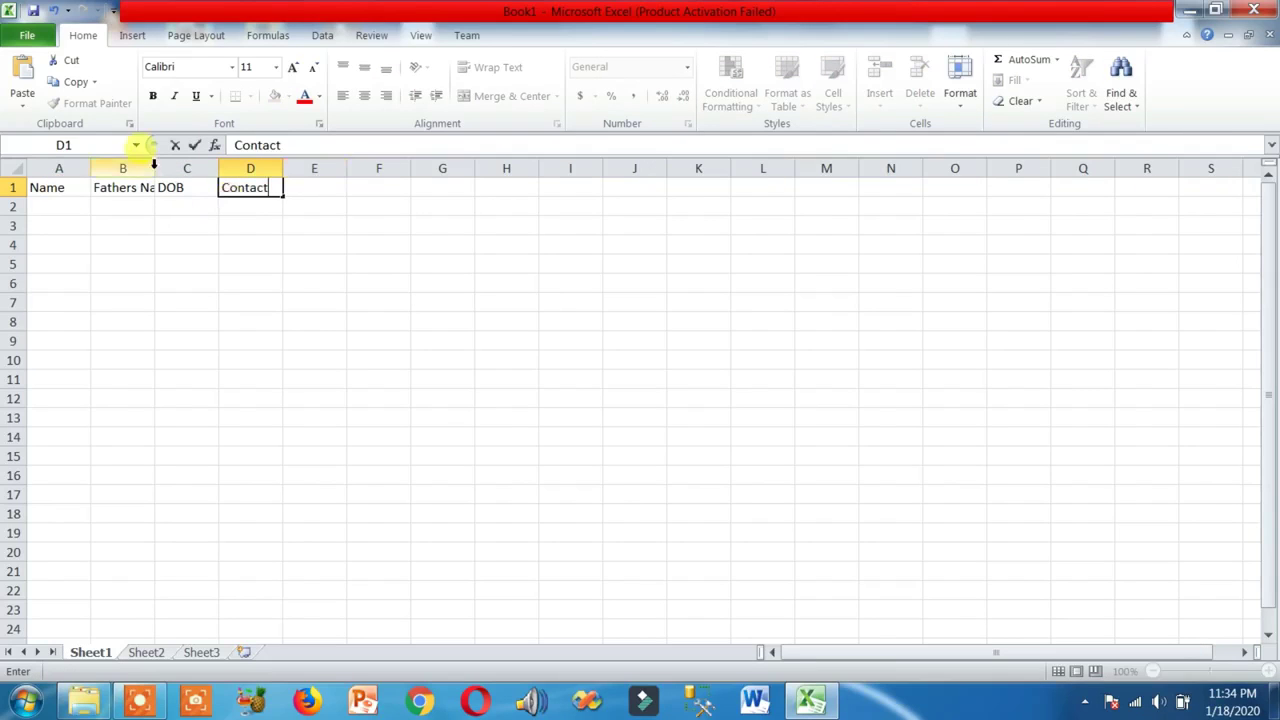
# Widen column B to fit Fathers Name, then select the header cells A1:D1
pyautogui.click(153, 168)
pyautogui.moveTo(155, 168); pyautogui.dragTo(178, 152)
pyautogui.click(392, 282)
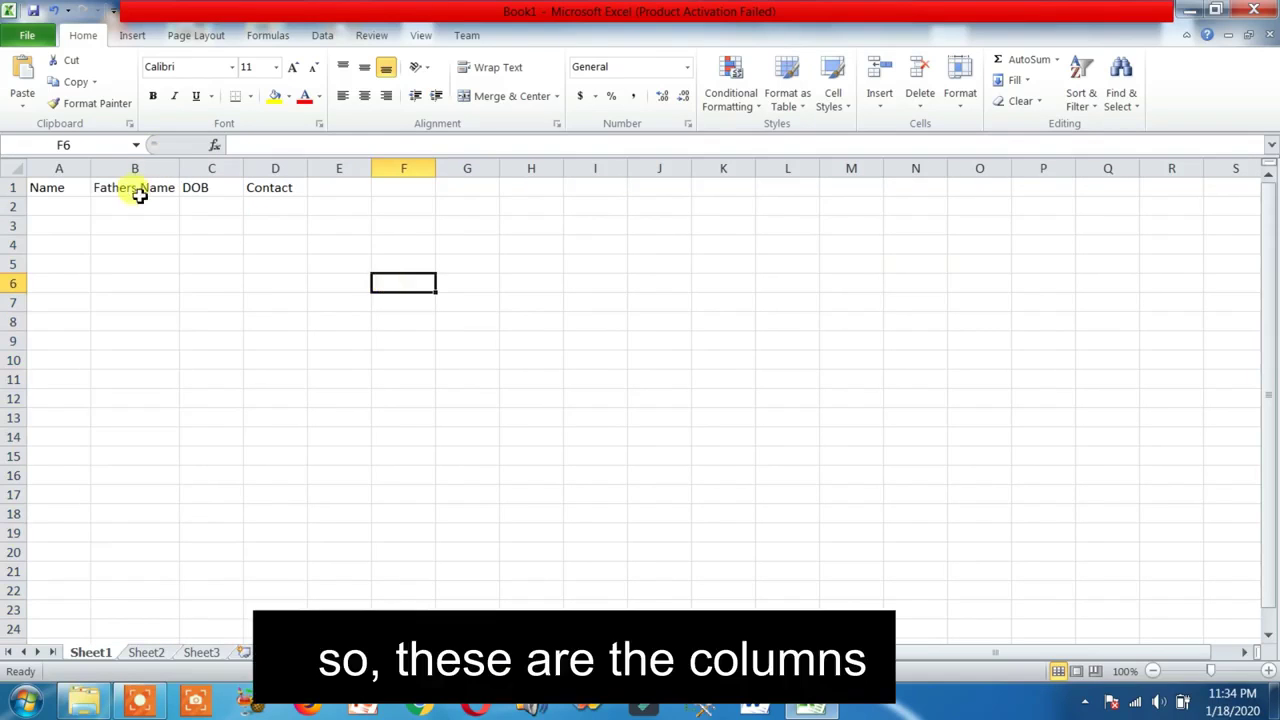
pyautogui.moveTo(72, 187); pyautogui.dragTo(298, 188)
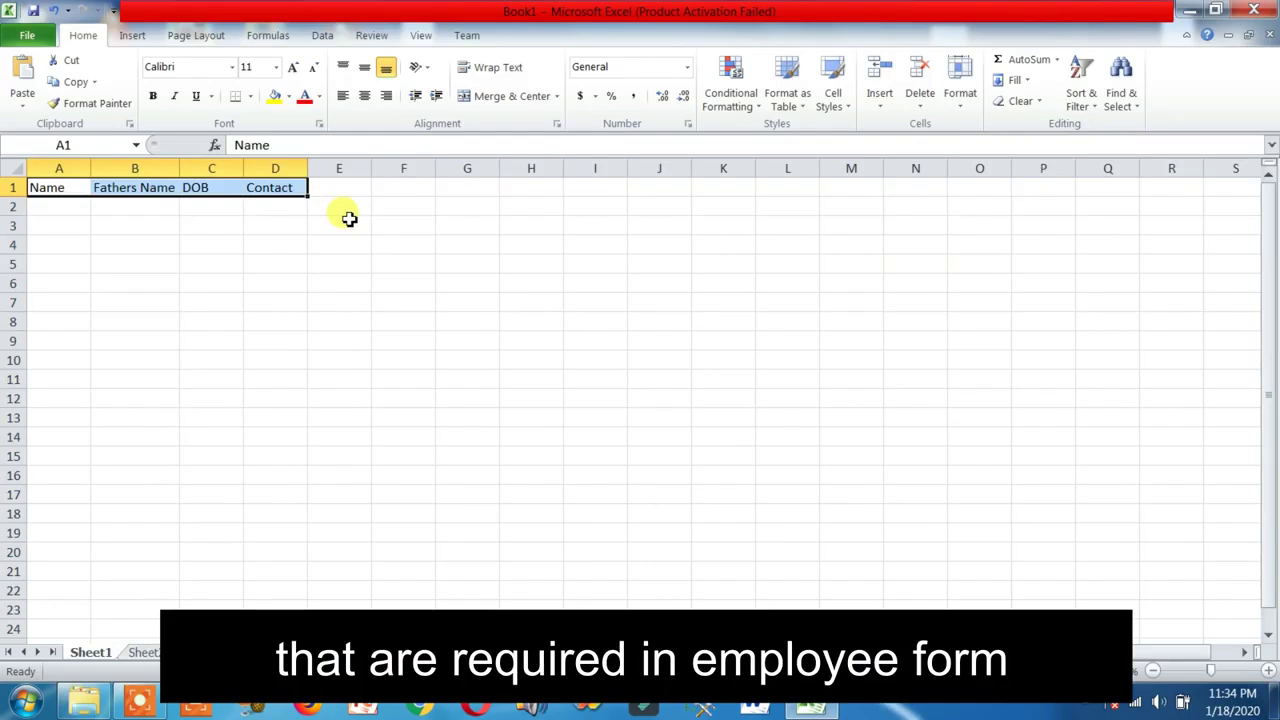
pyautogui.click(381, 229)
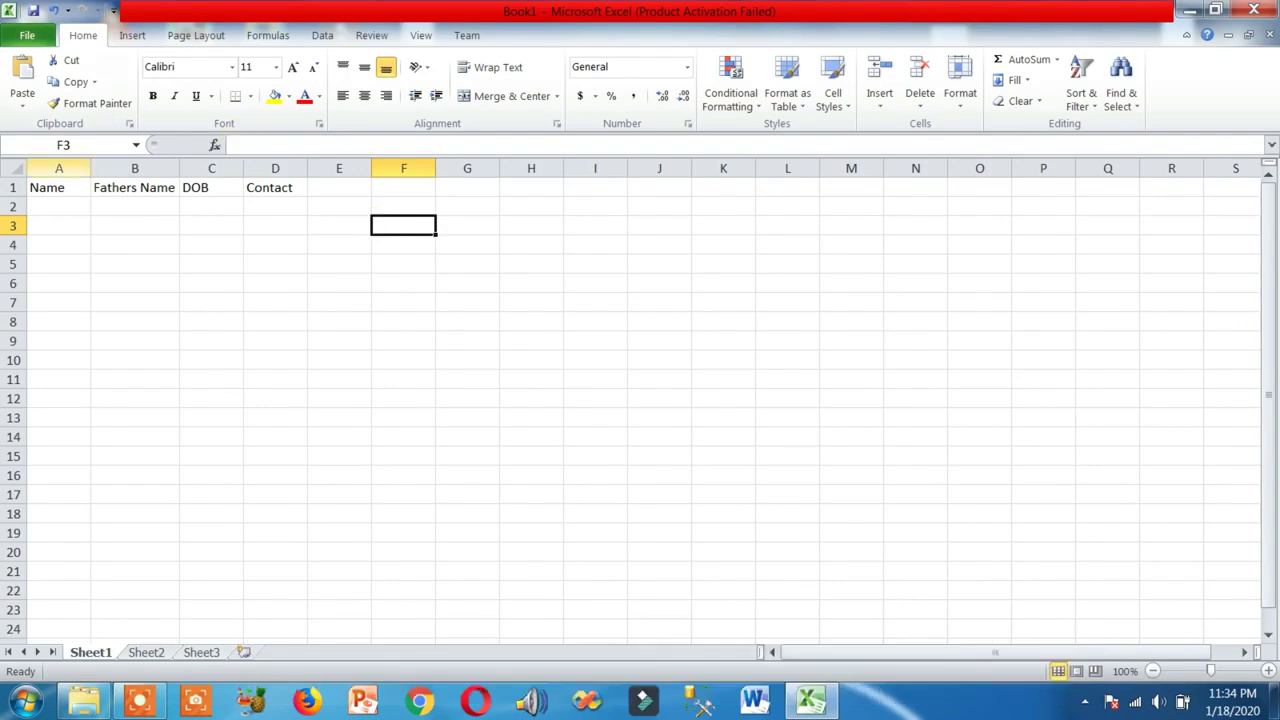
pyautogui.click(13, 187)
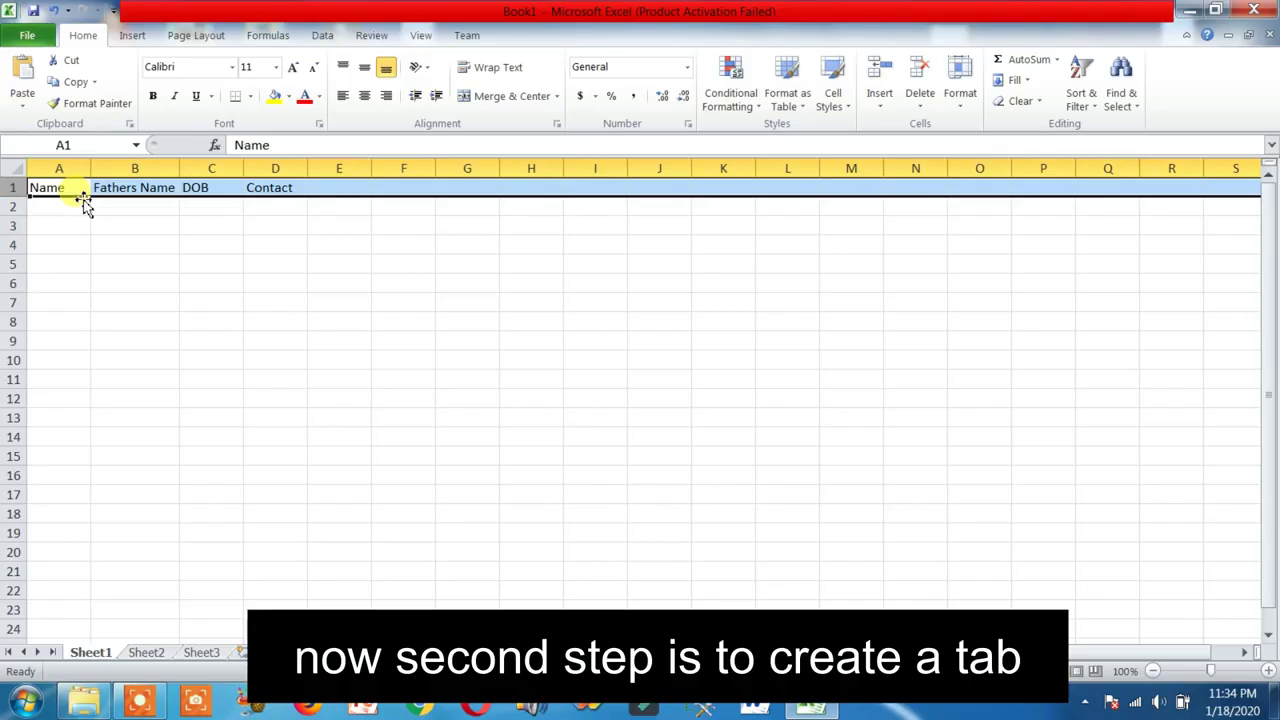
pyautogui.click(127, 35)
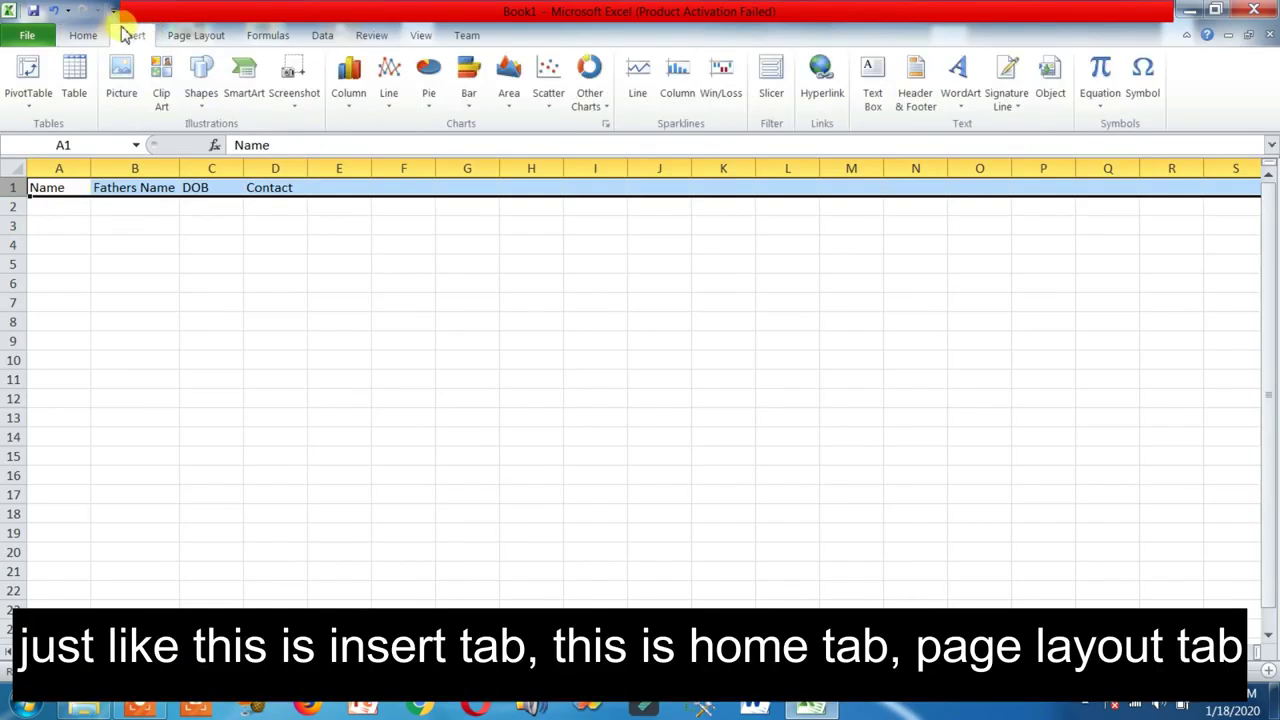
pyautogui.click(88, 35)
pyautogui.click(212, 36)
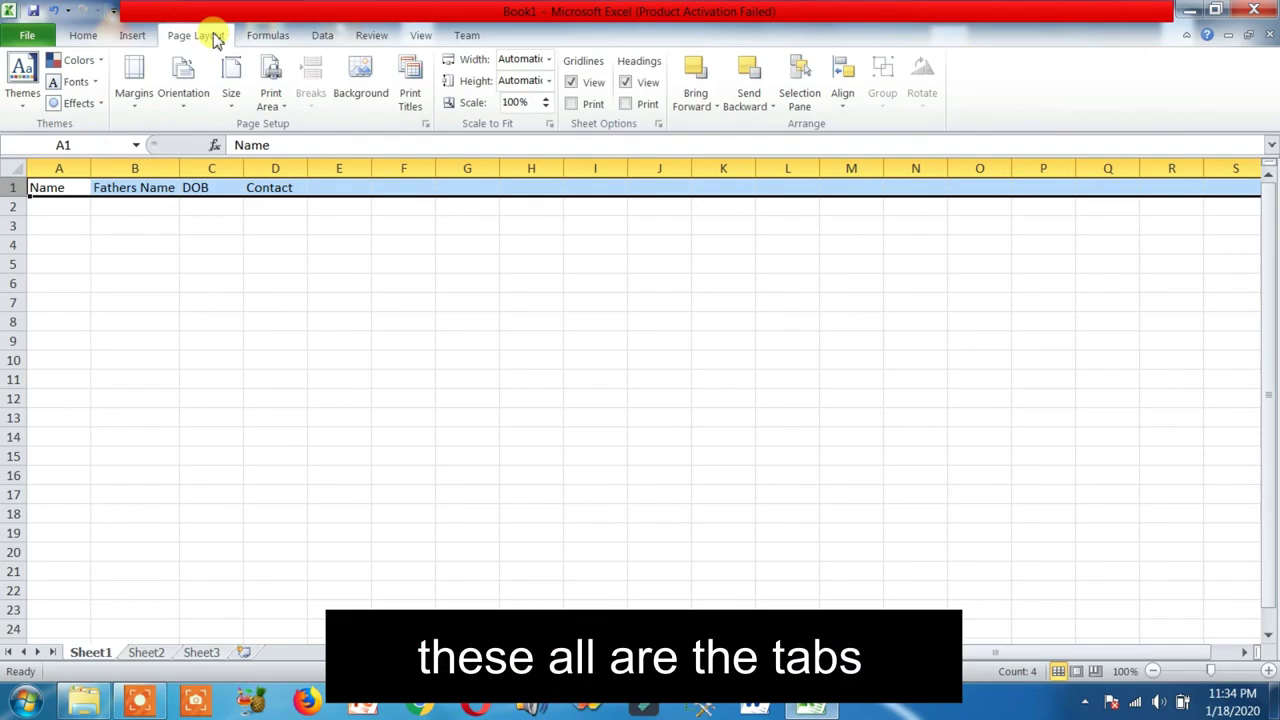
pyautogui.click(140, 36)
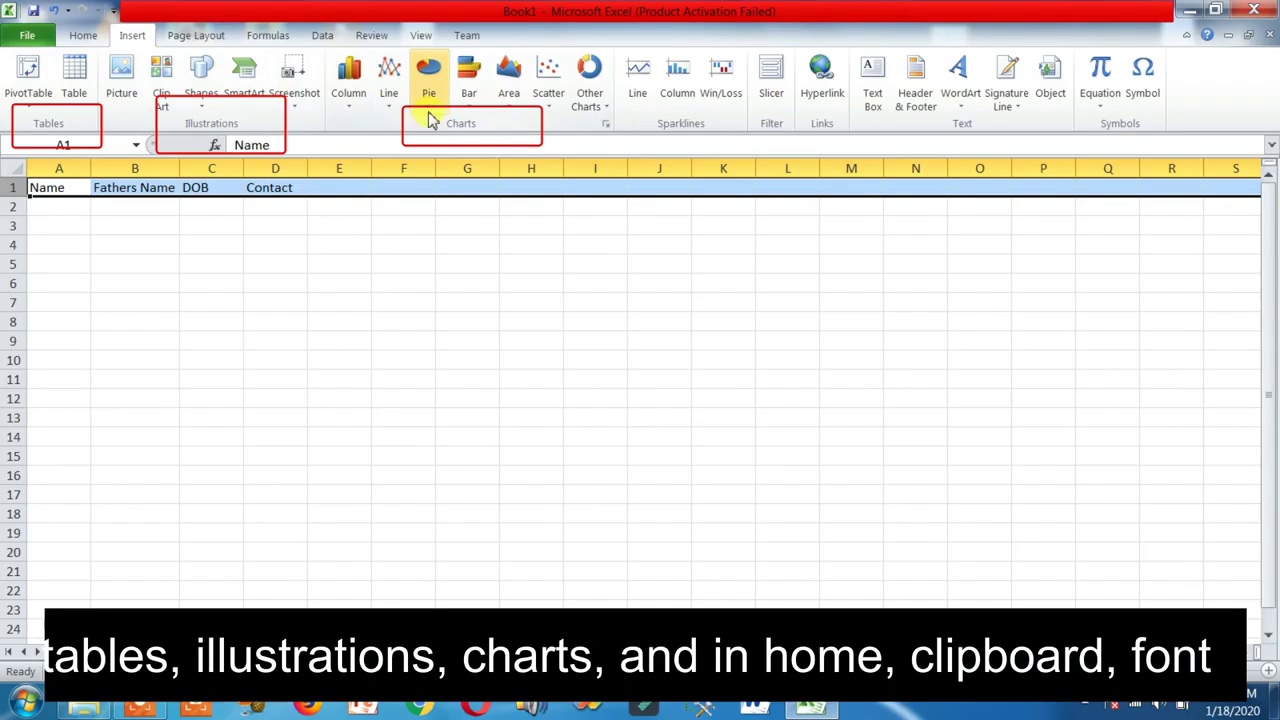
pyautogui.click(83, 35)
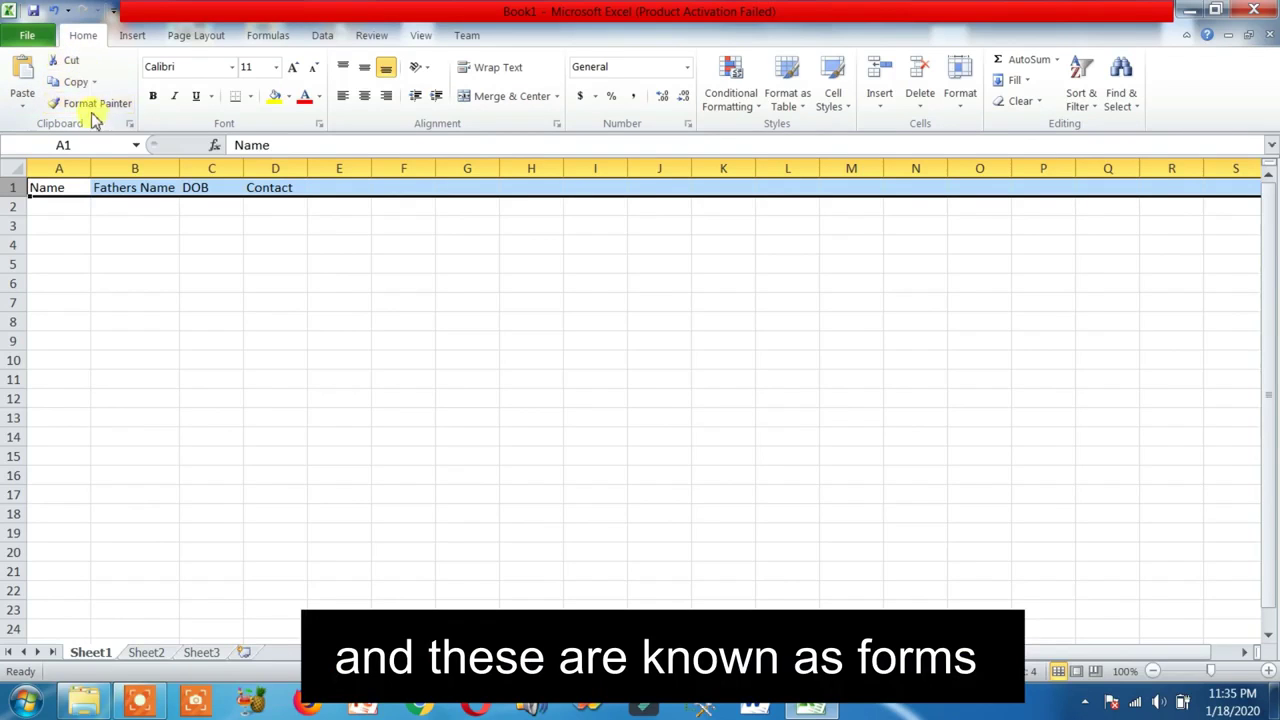
pyautogui.click(138, 38)
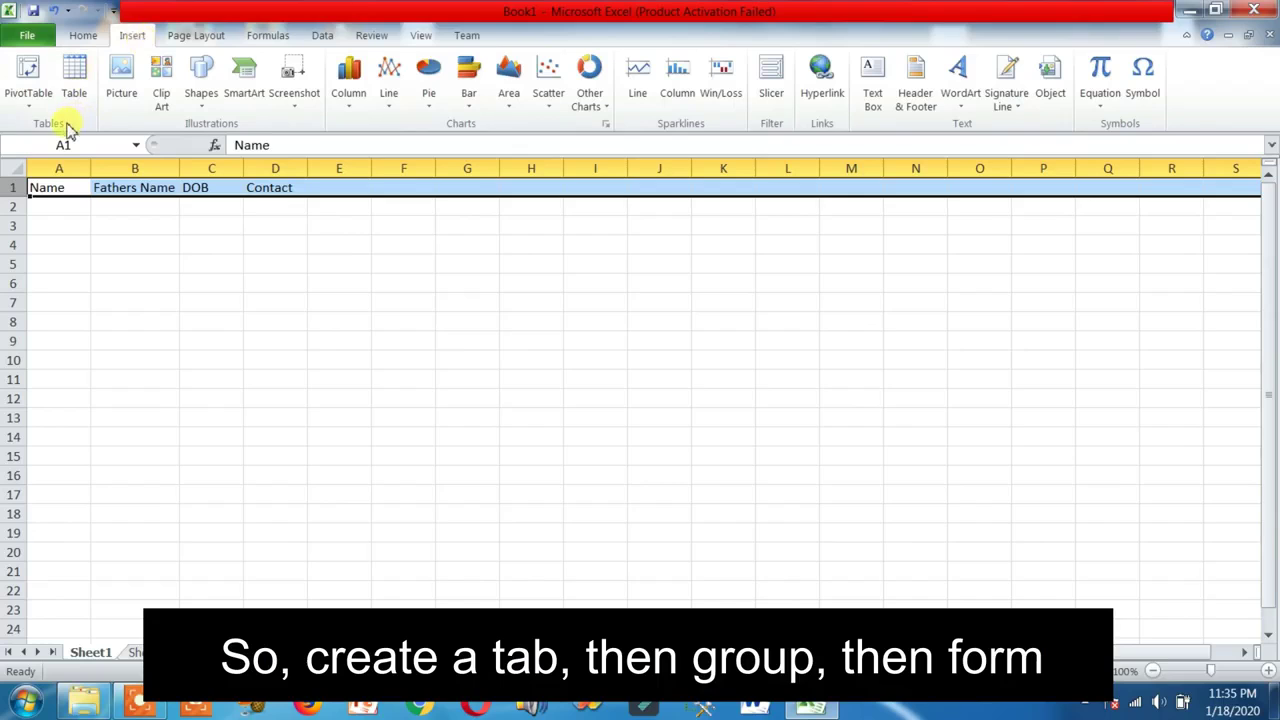
pyautogui.click(92, 32)
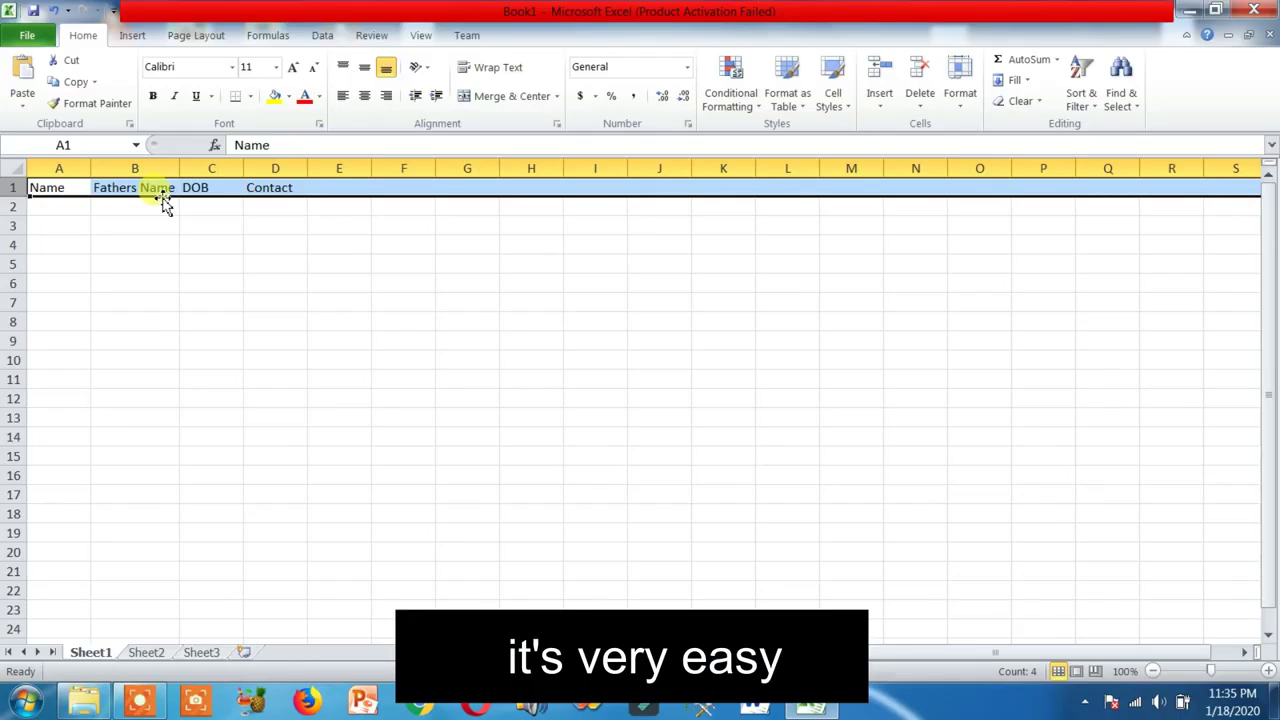
pyautogui.click(146, 243)
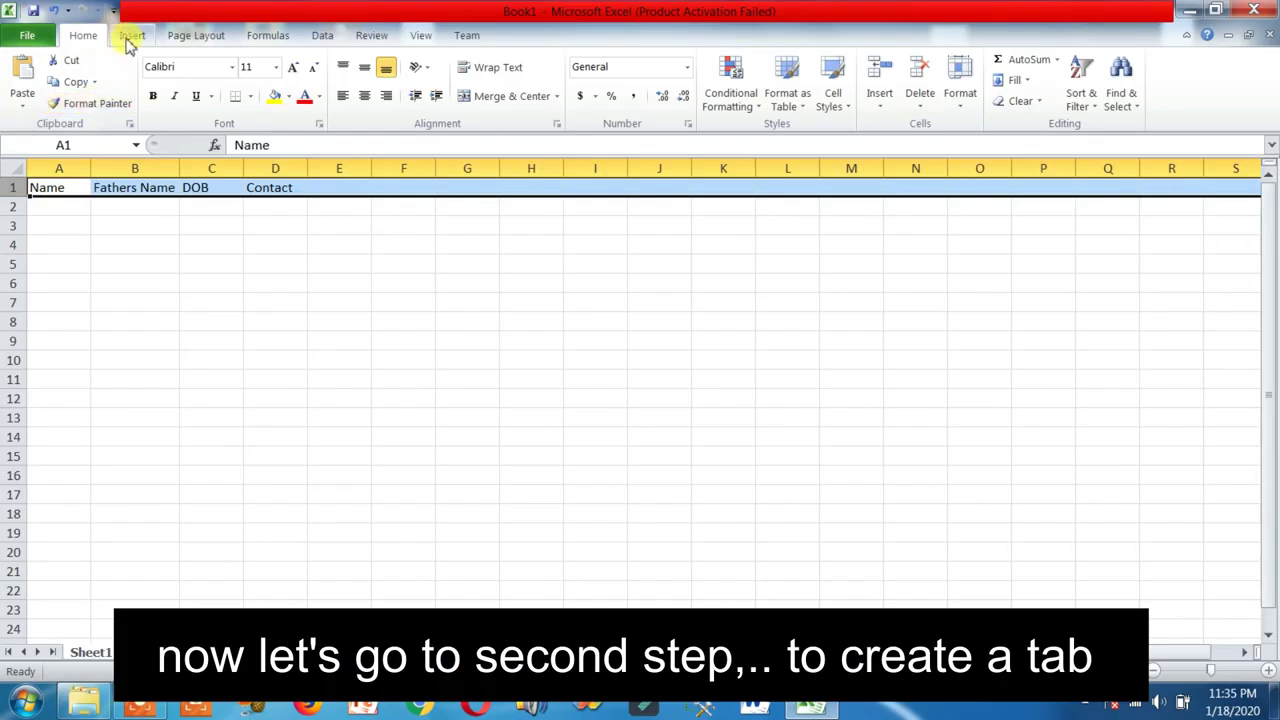
pyautogui.click(27, 38)
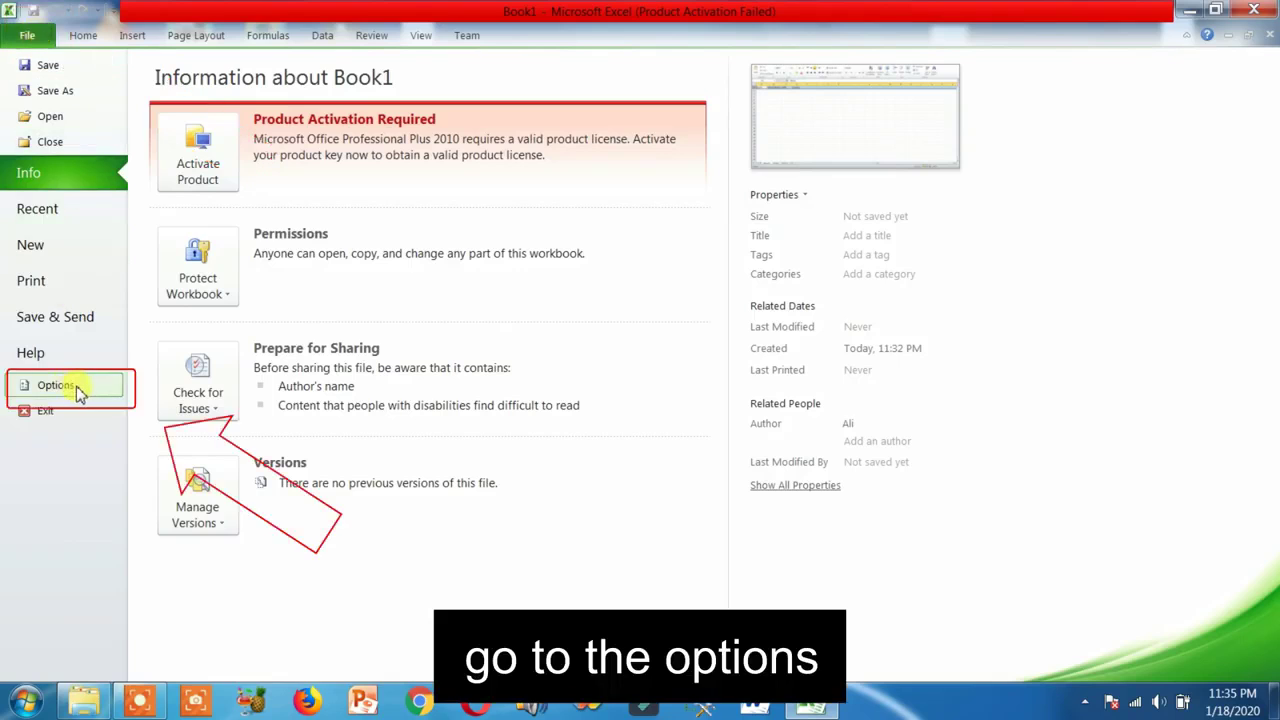
# In Excel Options' Customize Ribbon, list Commands Not in the Ribbon and add a new custom tab
pyautogui.click(56, 385)
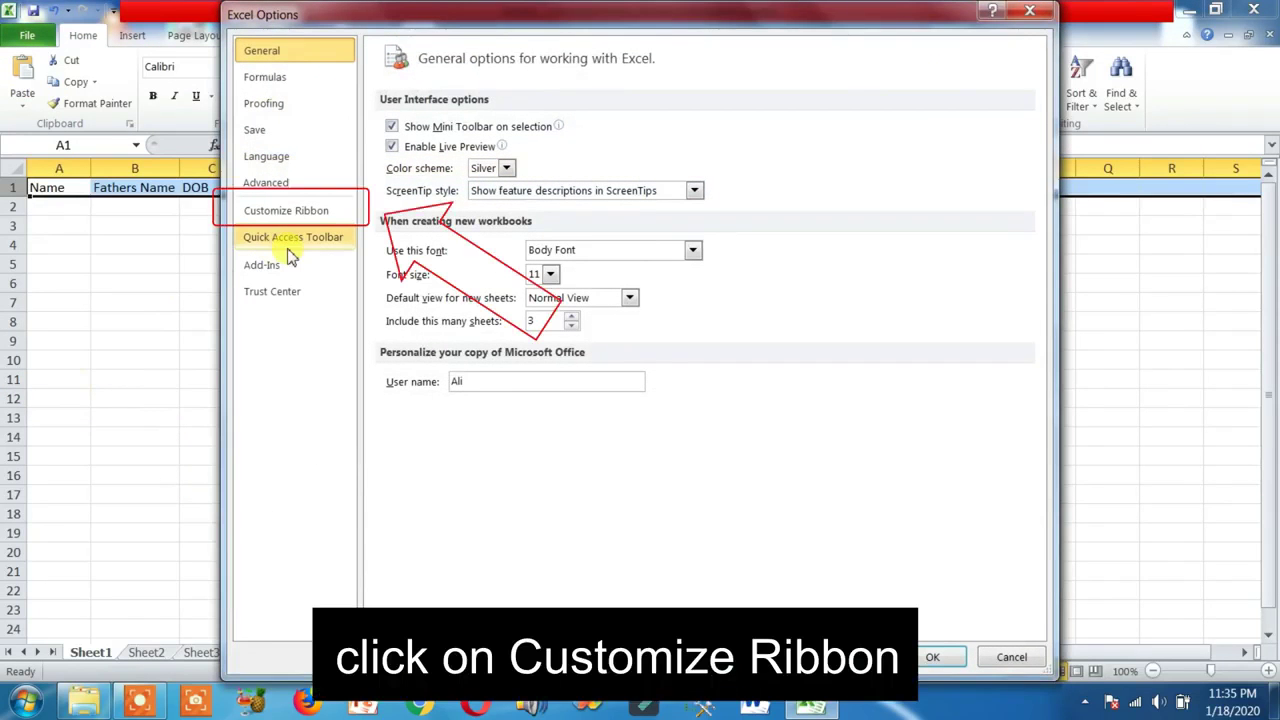
pyautogui.click(305, 218)
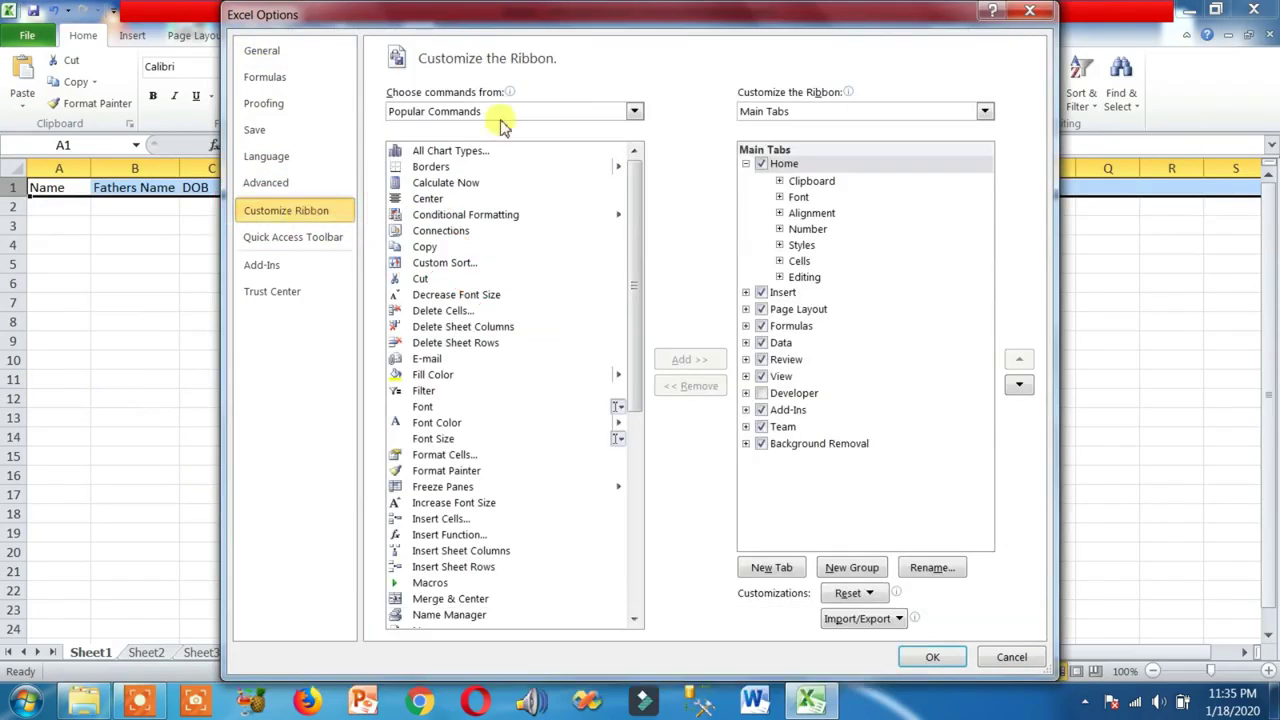
pyautogui.click(633, 112)
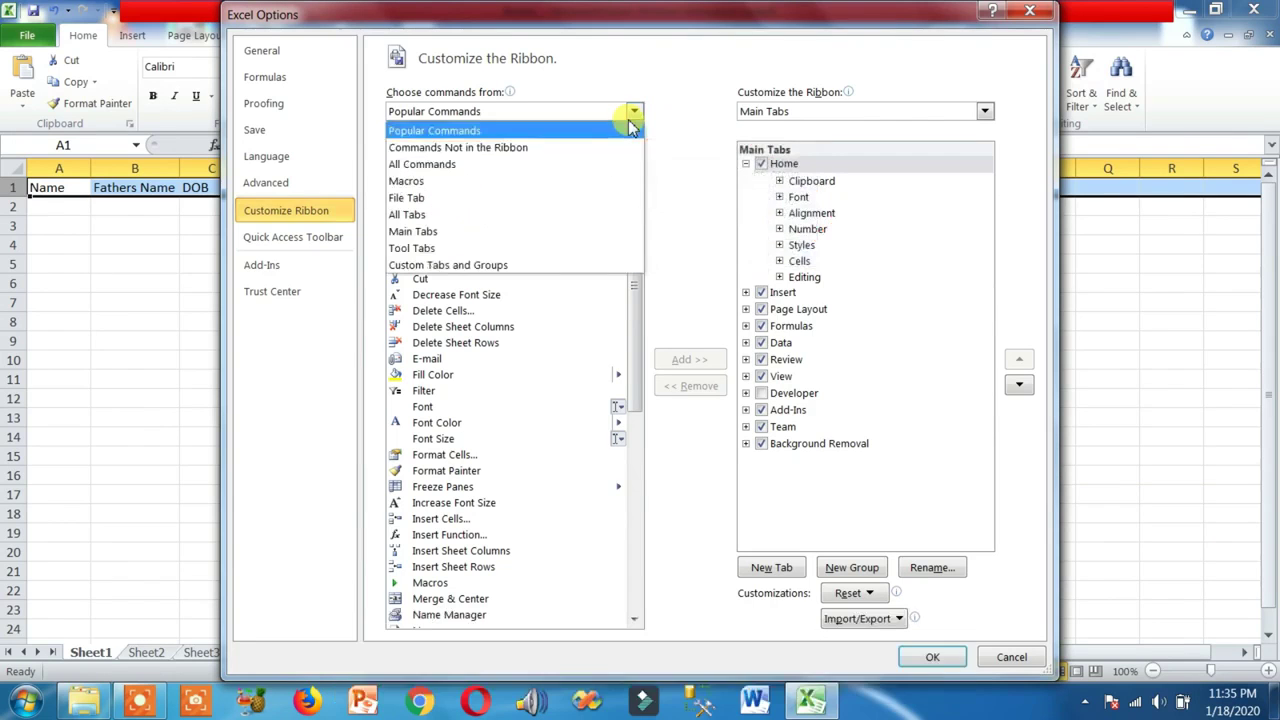
pyautogui.click(516, 149)
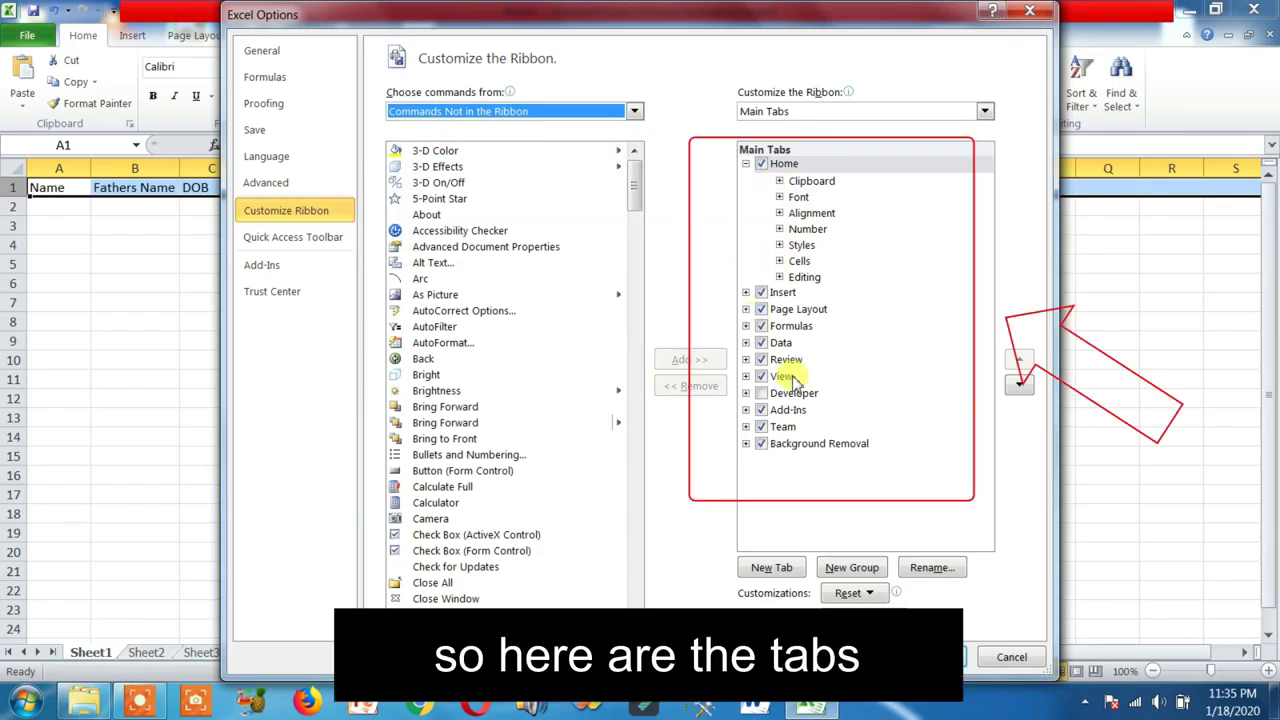
pyautogui.click(771, 569)
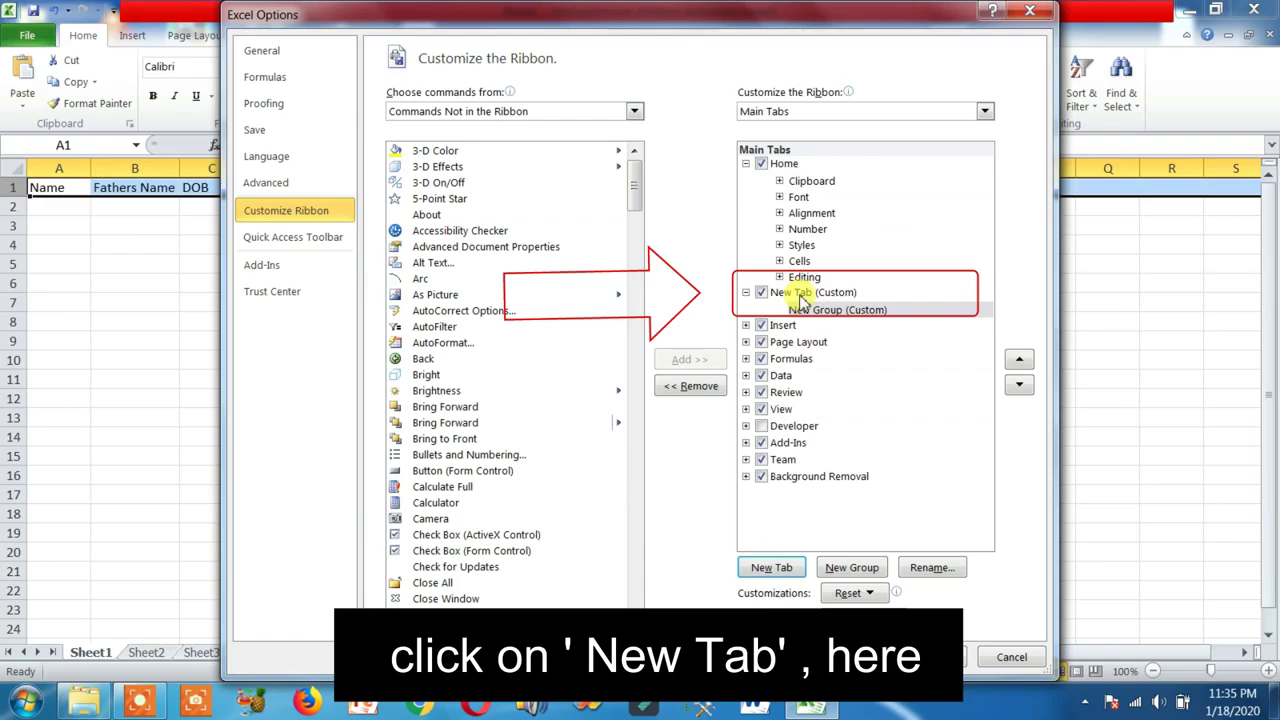
# Rename the new custom ribbon tab to 'Data Entry'
pyautogui.click(803, 293)
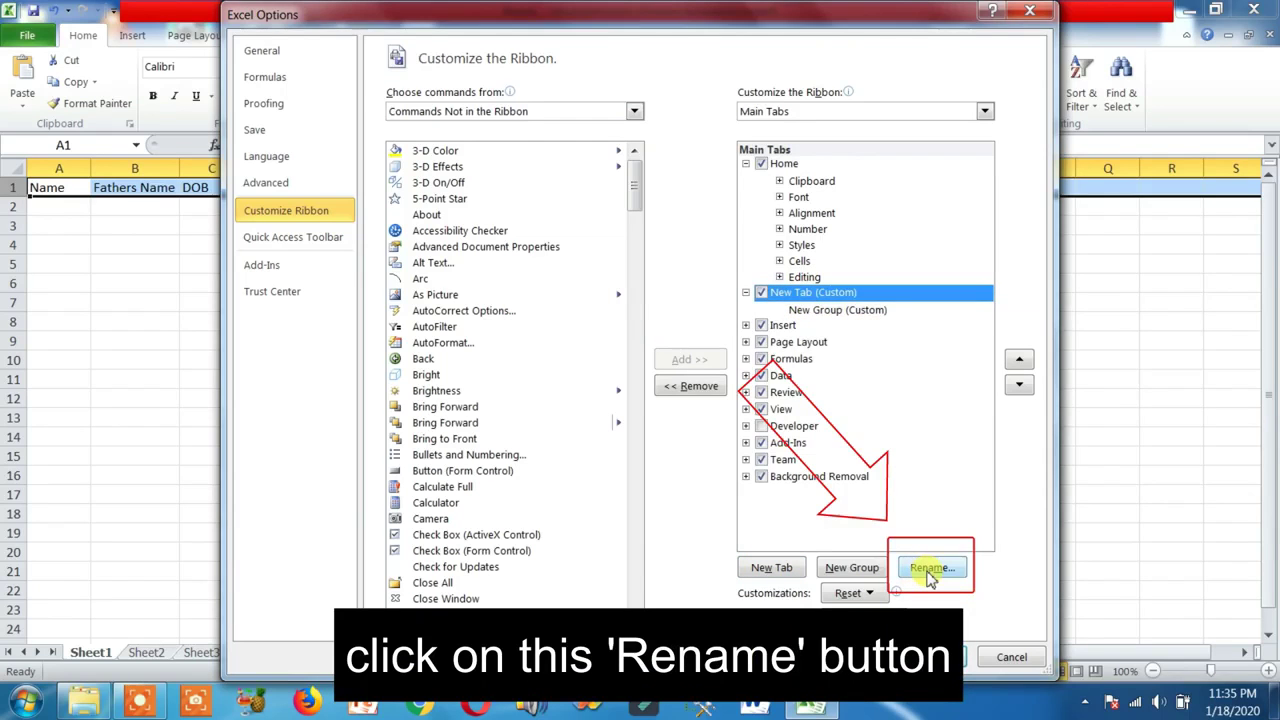
pyautogui.click(930, 568)
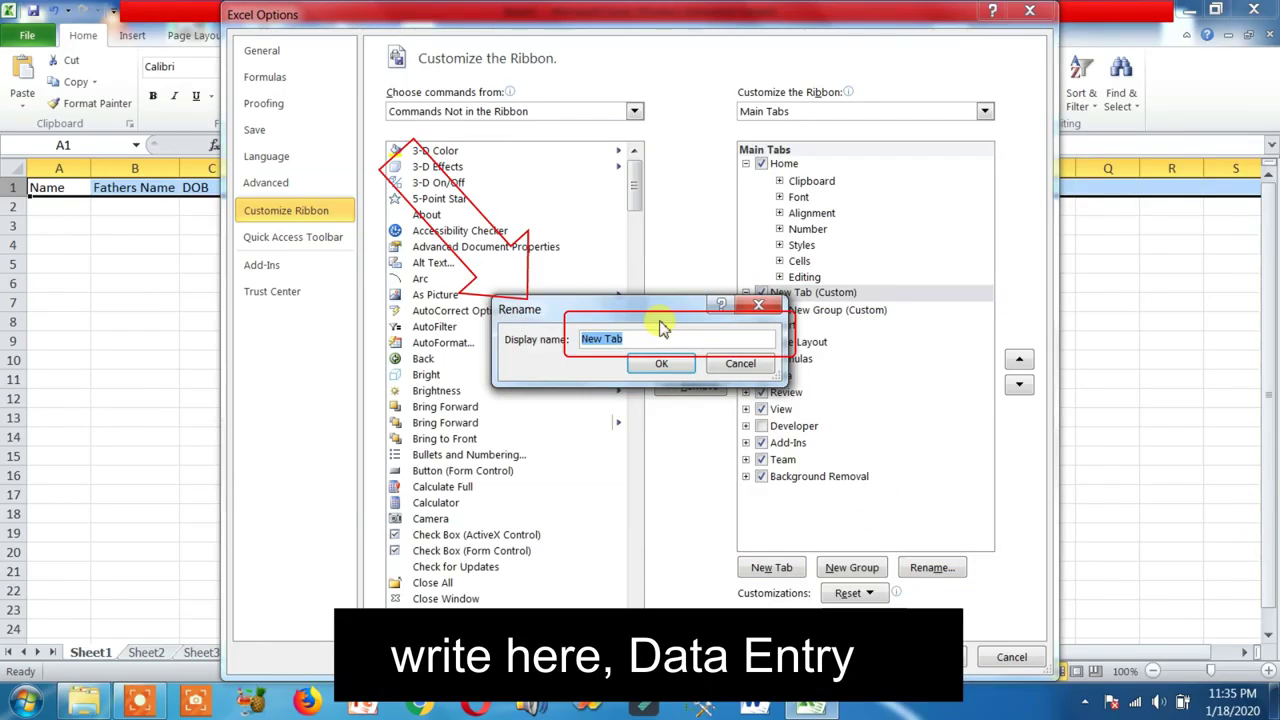
pyautogui.write('Data EN')
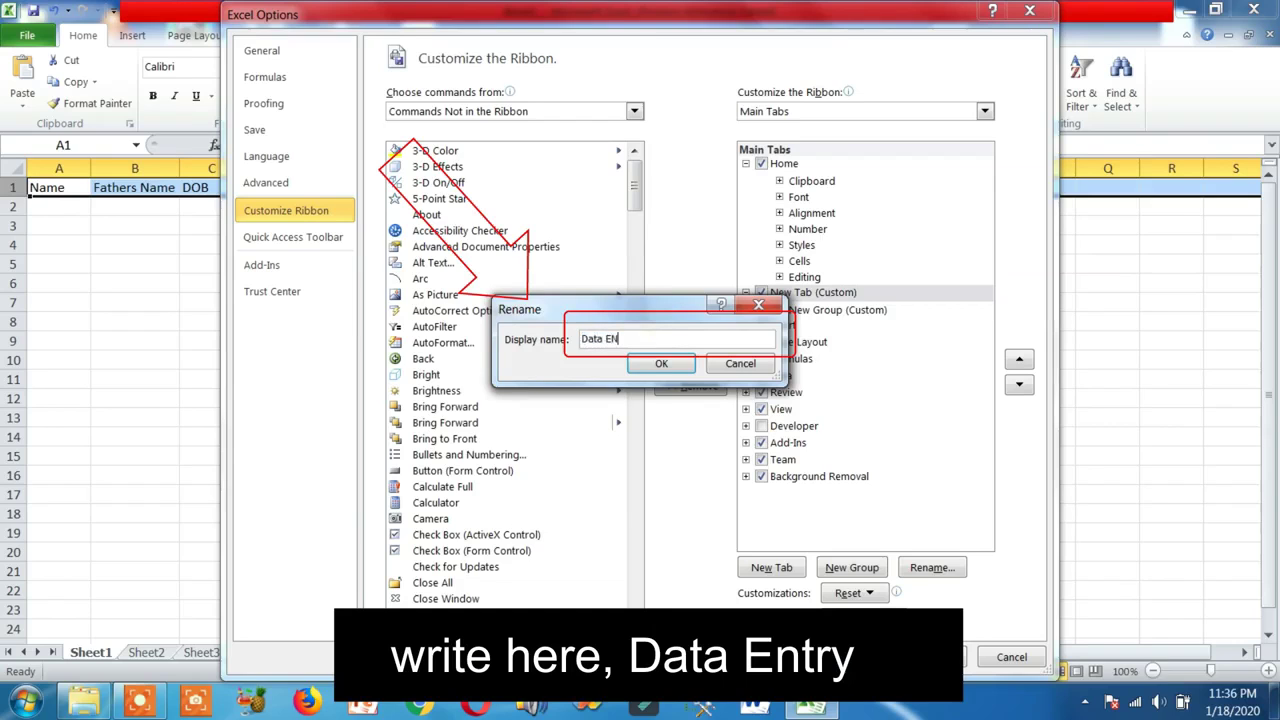
pyautogui.press('BackSpace')
pyautogui.write('ntry')
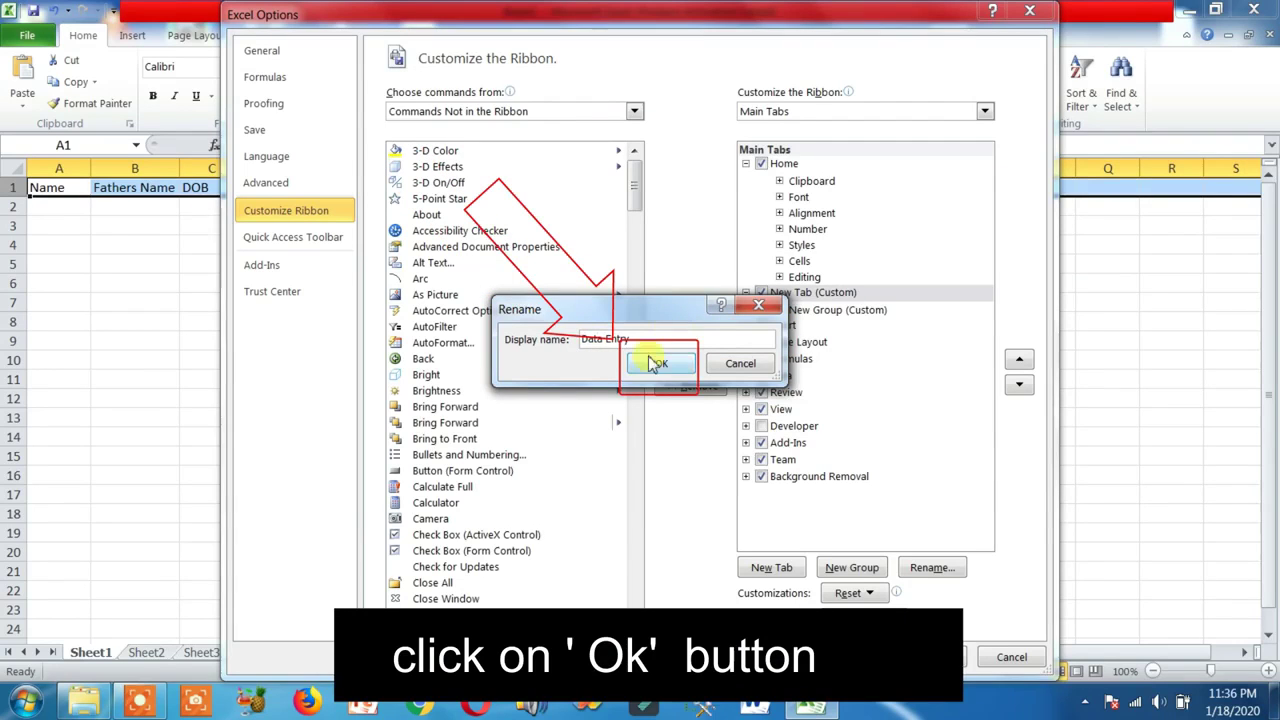
pyautogui.click(658, 363)
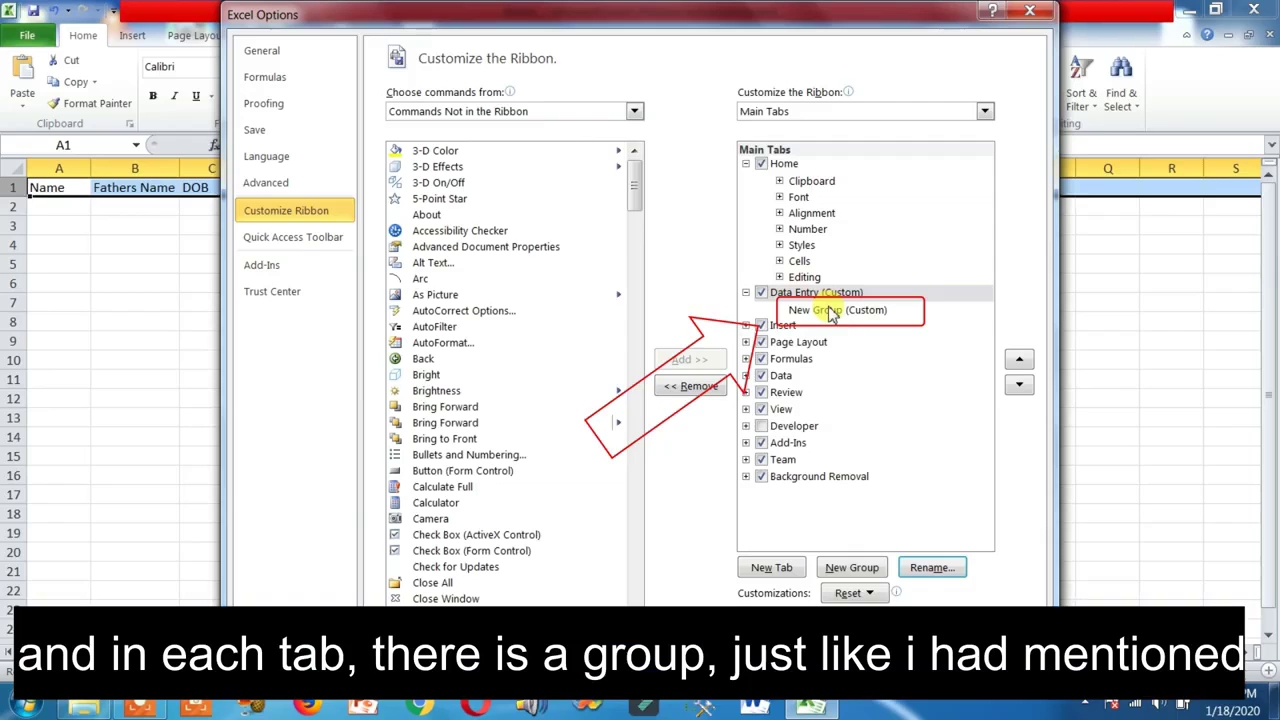
# Rename the new group under the Data Entry tab to 'Data Entry Form'
pyautogui.click(829, 311)
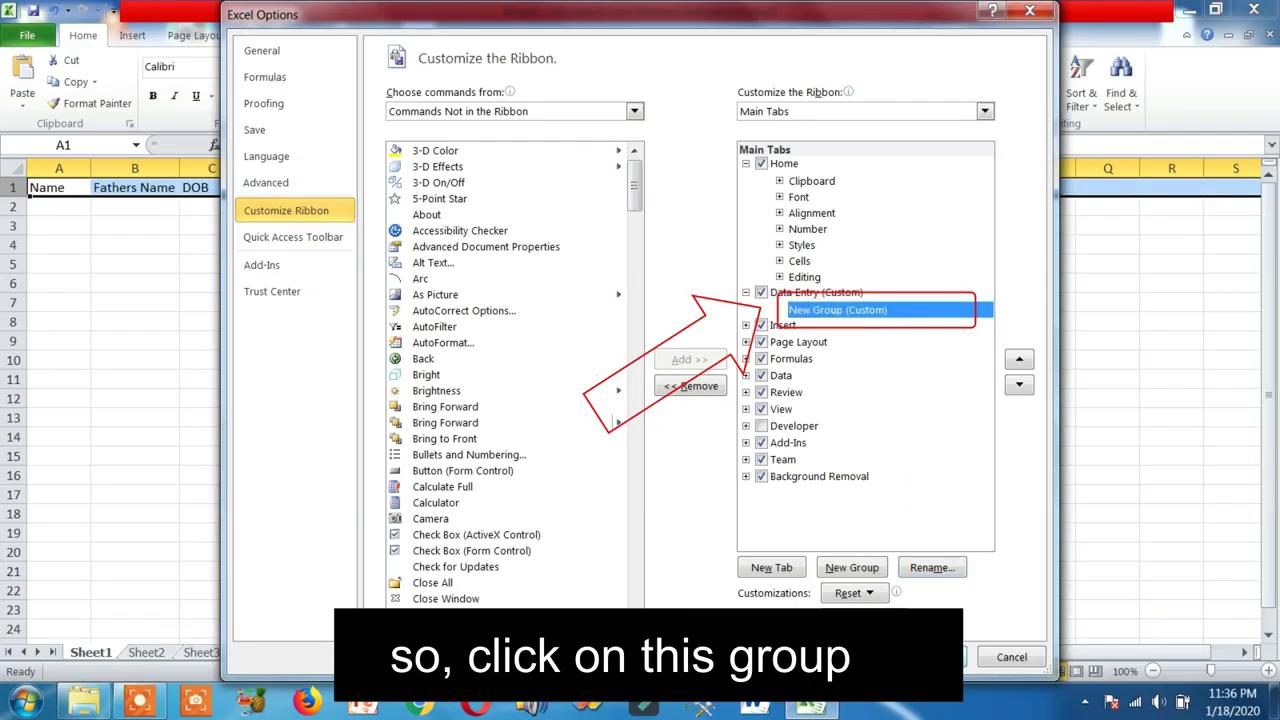
pyautogui.click(932, 567)
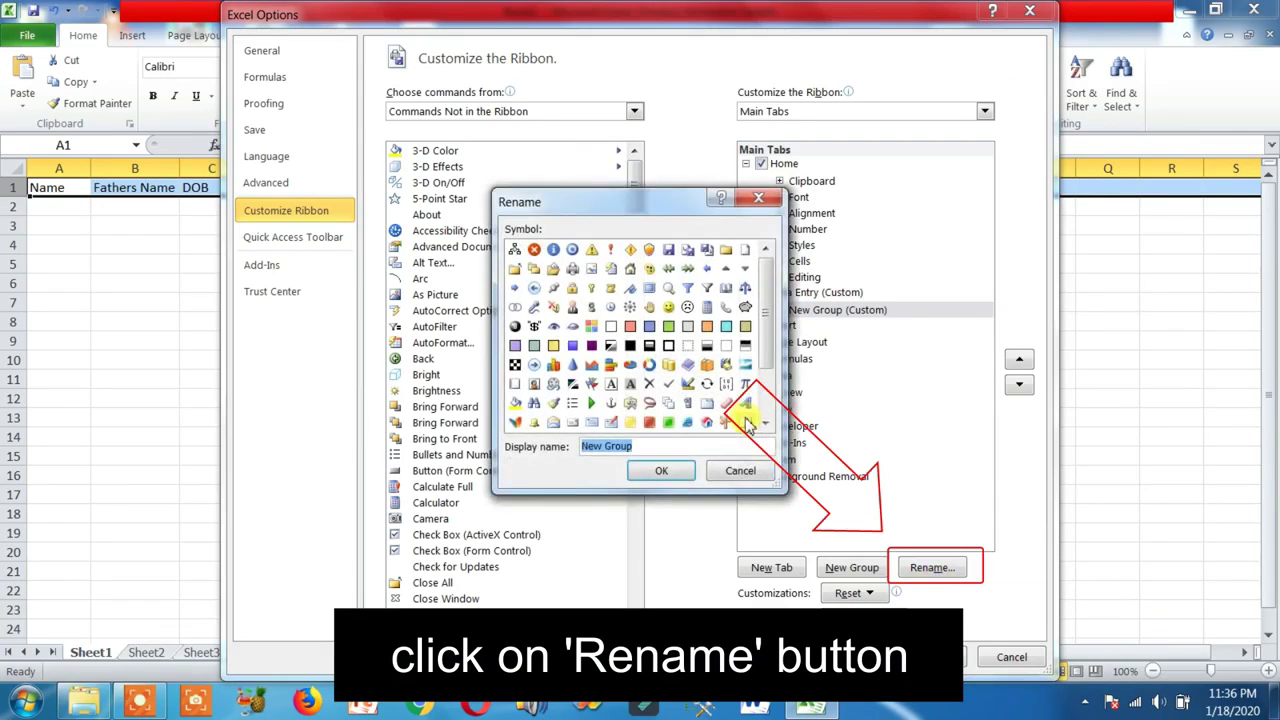
pyautogui.write('Data Enty')
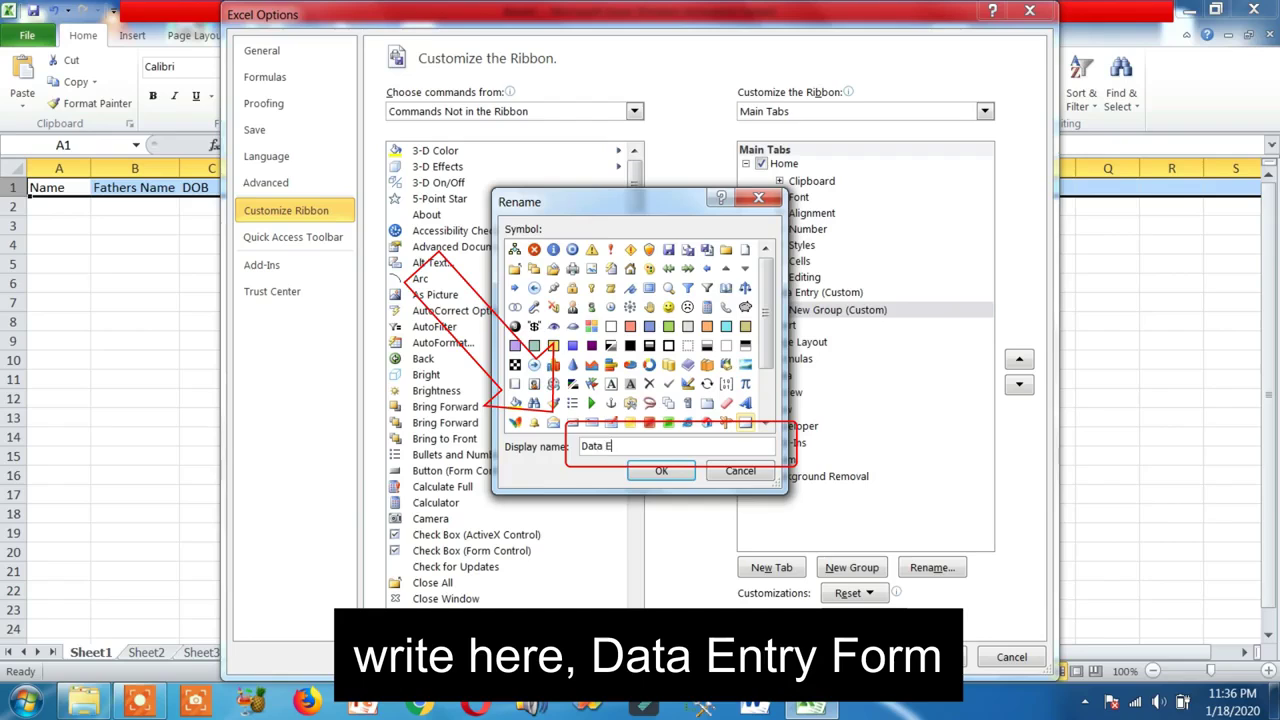
pyautogui.press('BackSpace')
pyautogui.write('ry')
pyautogui.scroll(-2, 650, 326)
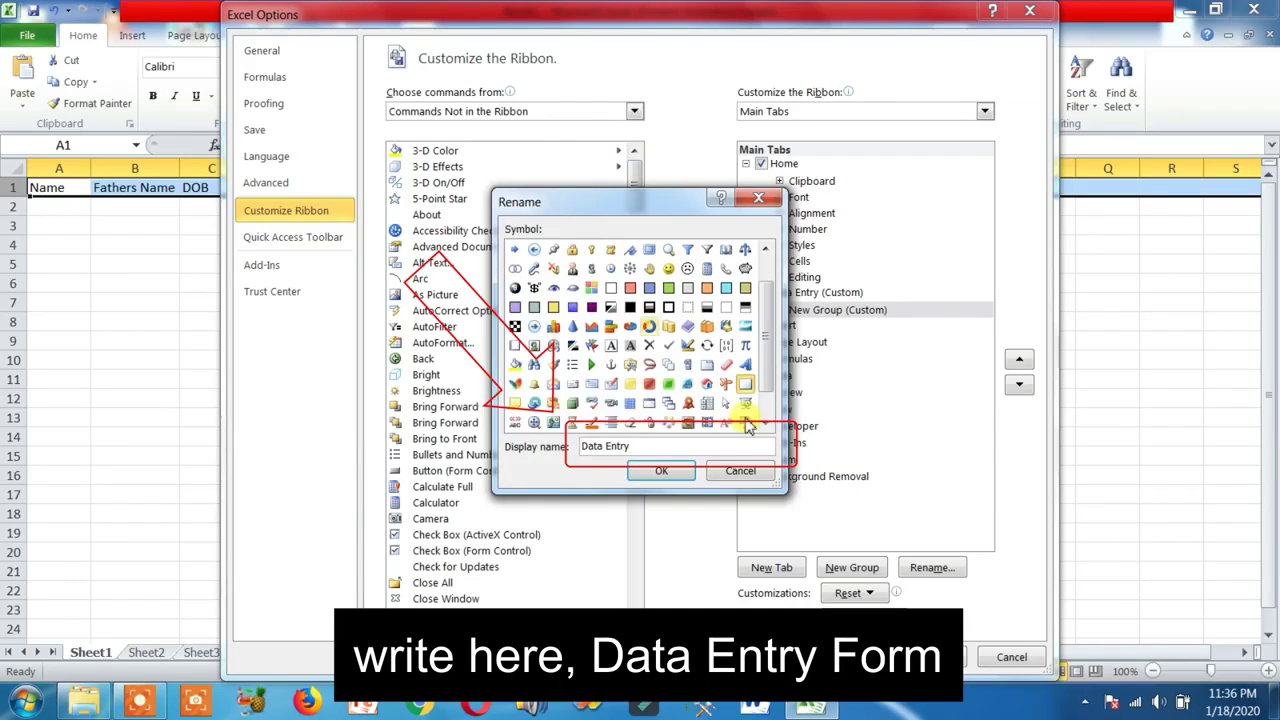
pyautogui.tripleClick(684, 450)
pyautogui.click(684, 450)
pyautogui.write('Form')
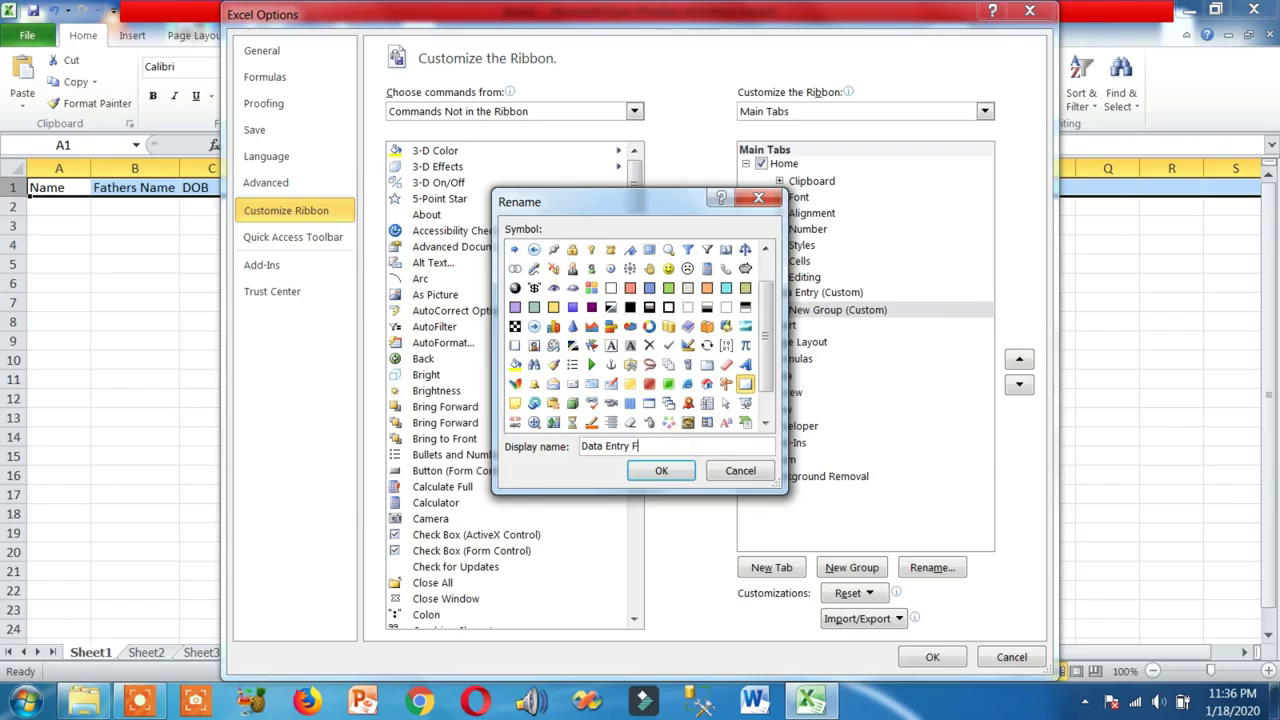
pyautogui.click(663, 470)
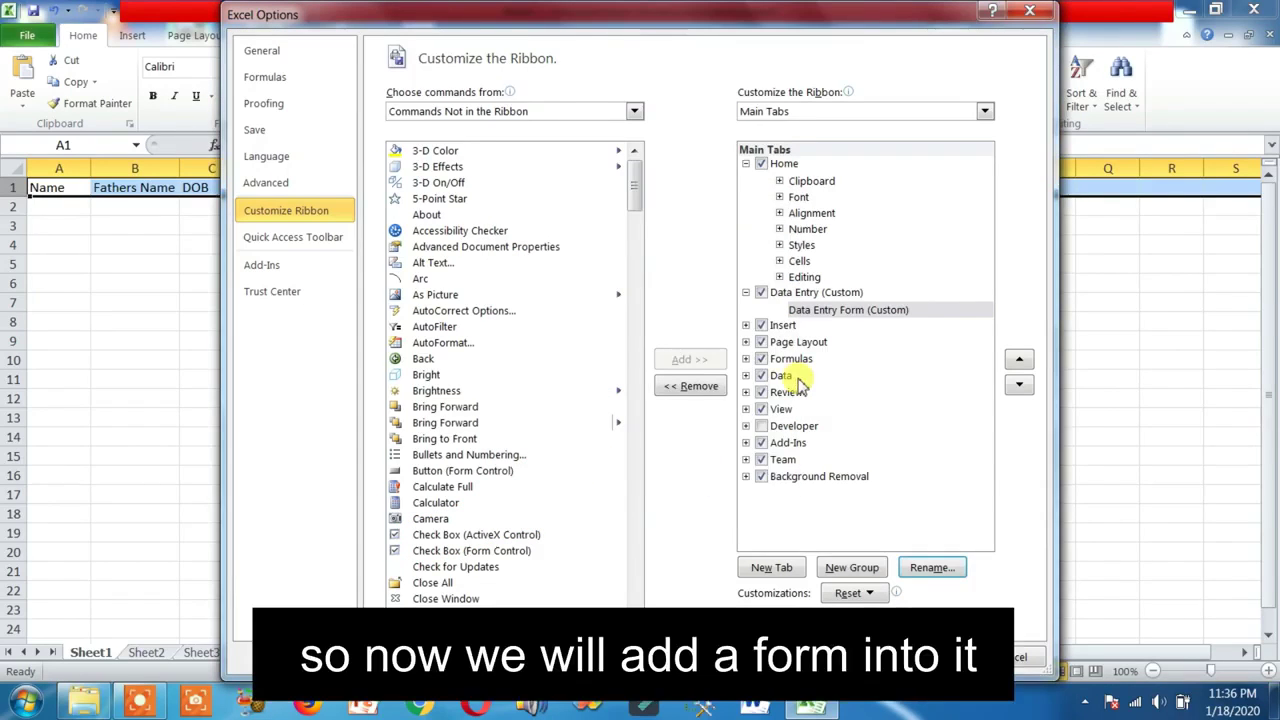
# Add the Form command from Commands Not in the Ribbon to the Data Entry Form group
pyautogui.moveTo(634, 194); pyautogui.dragTo(632, 272)
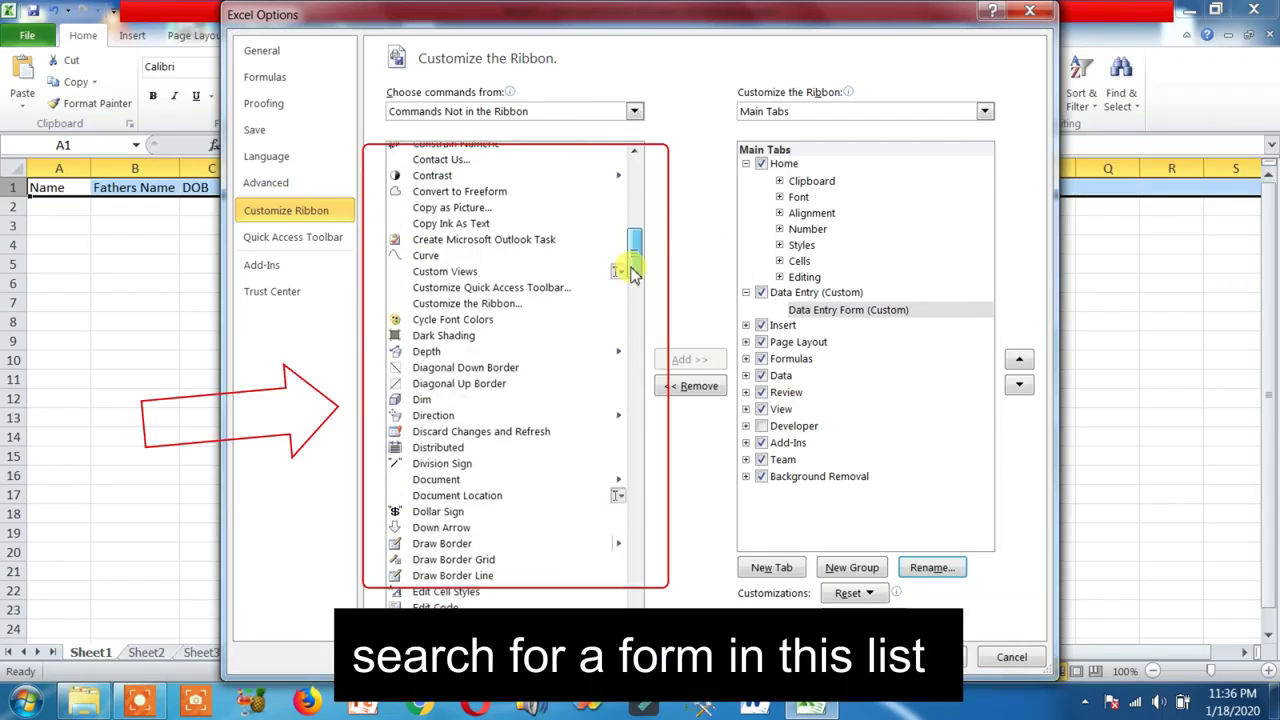
pyautogui.click(498, 258)
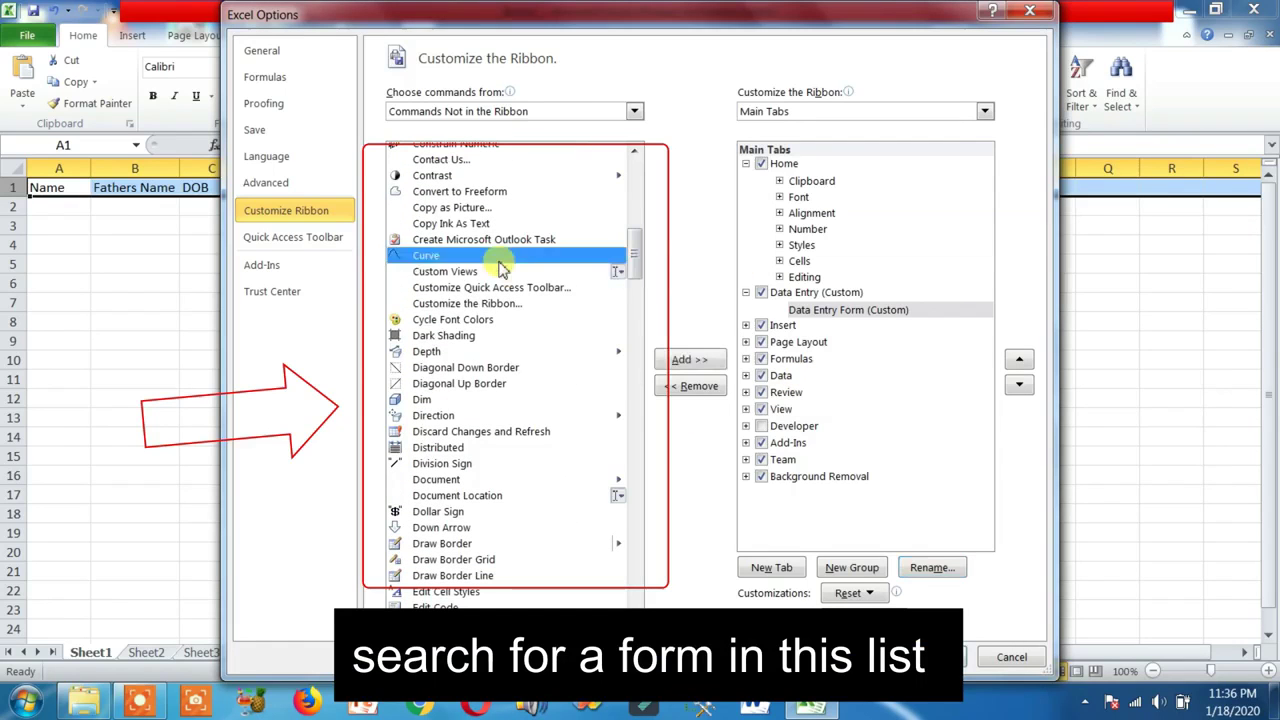
pyautogui.press('f')
pyautogui.moveTo(628, 271); pyautogui.dragTo(632, 322)
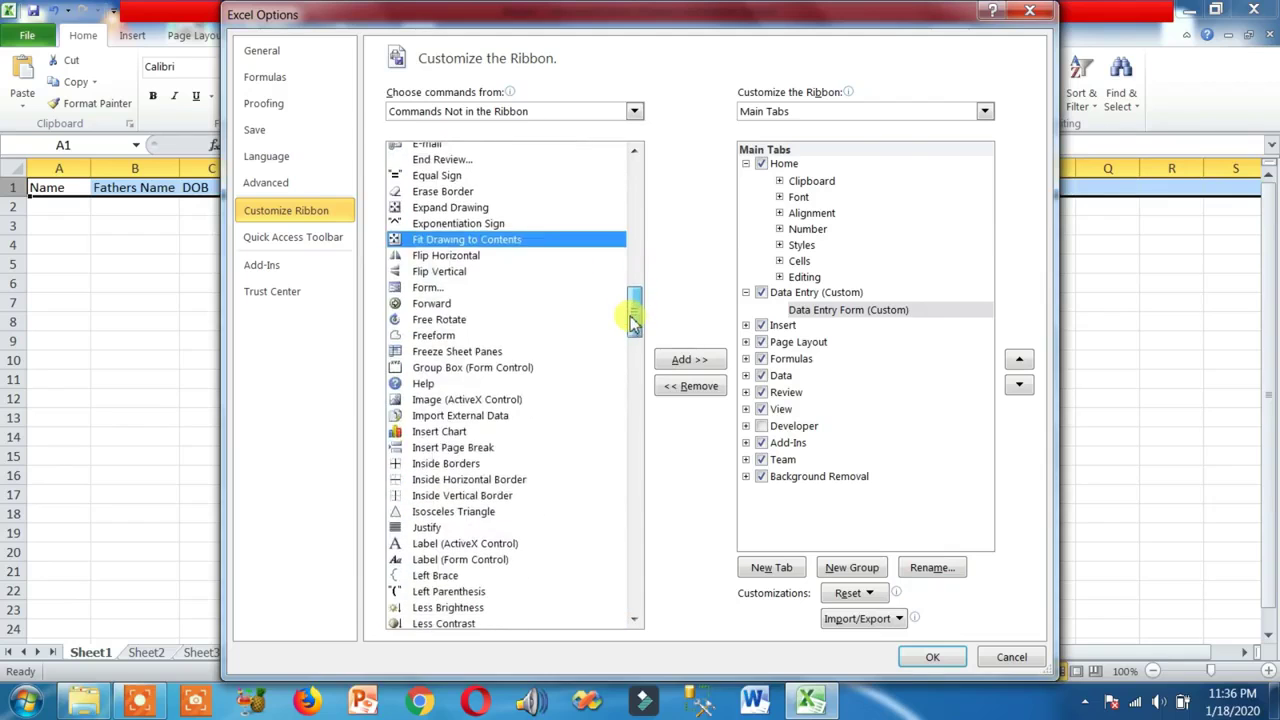
pyautogui.click(437, 288)
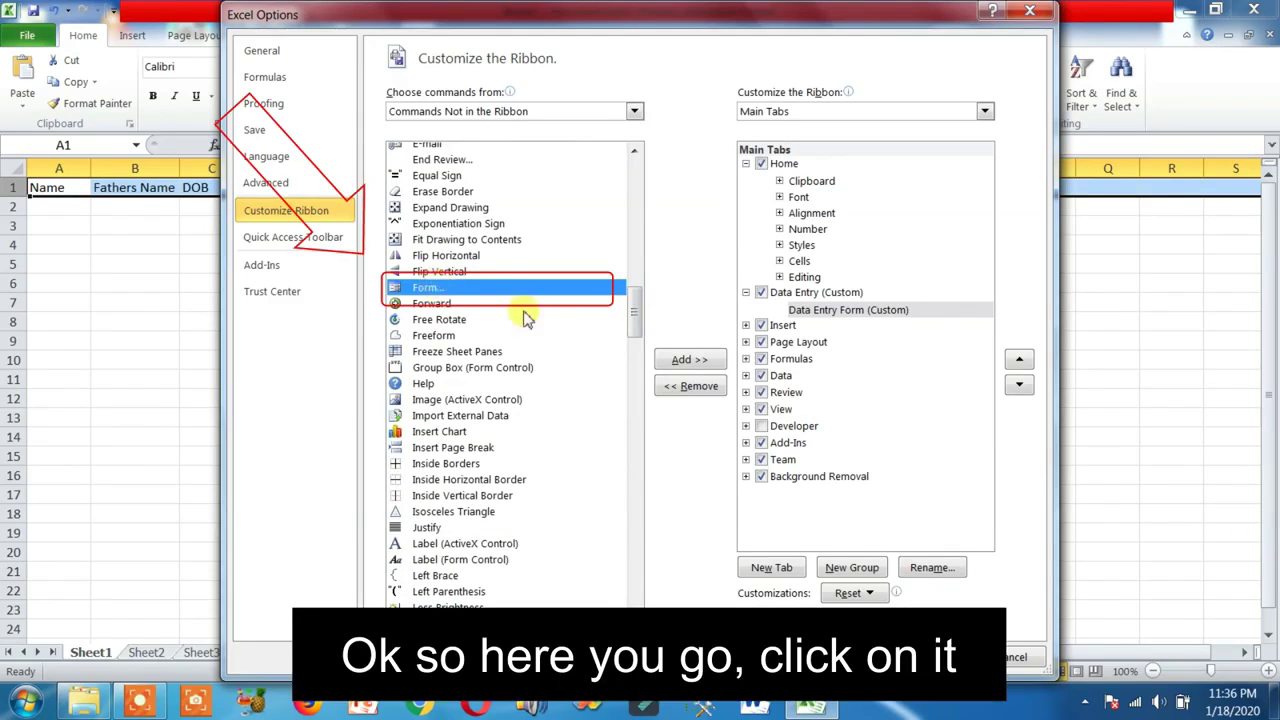
pyautogui.click(668, 362)
# Rename the added Form command to 'Employees Record' and apply the ribbon changes
pyautogui.click(840, 326)
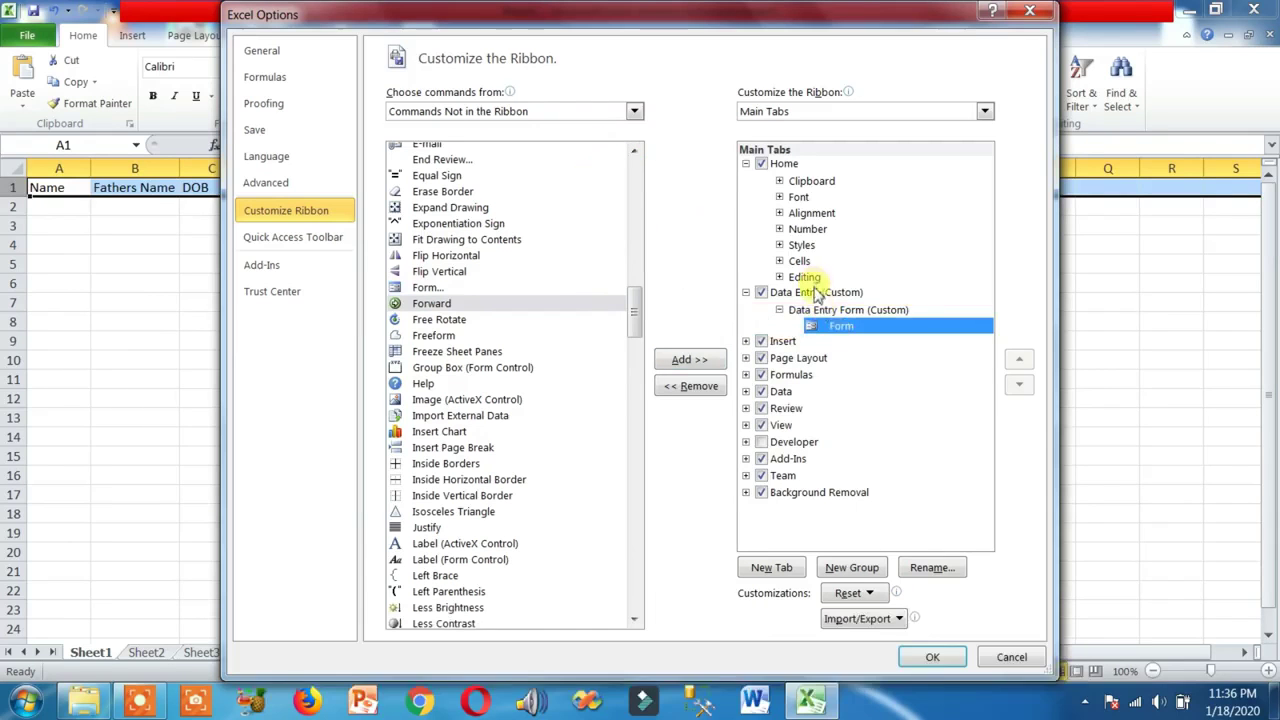
pyautogui.click(928, 567)
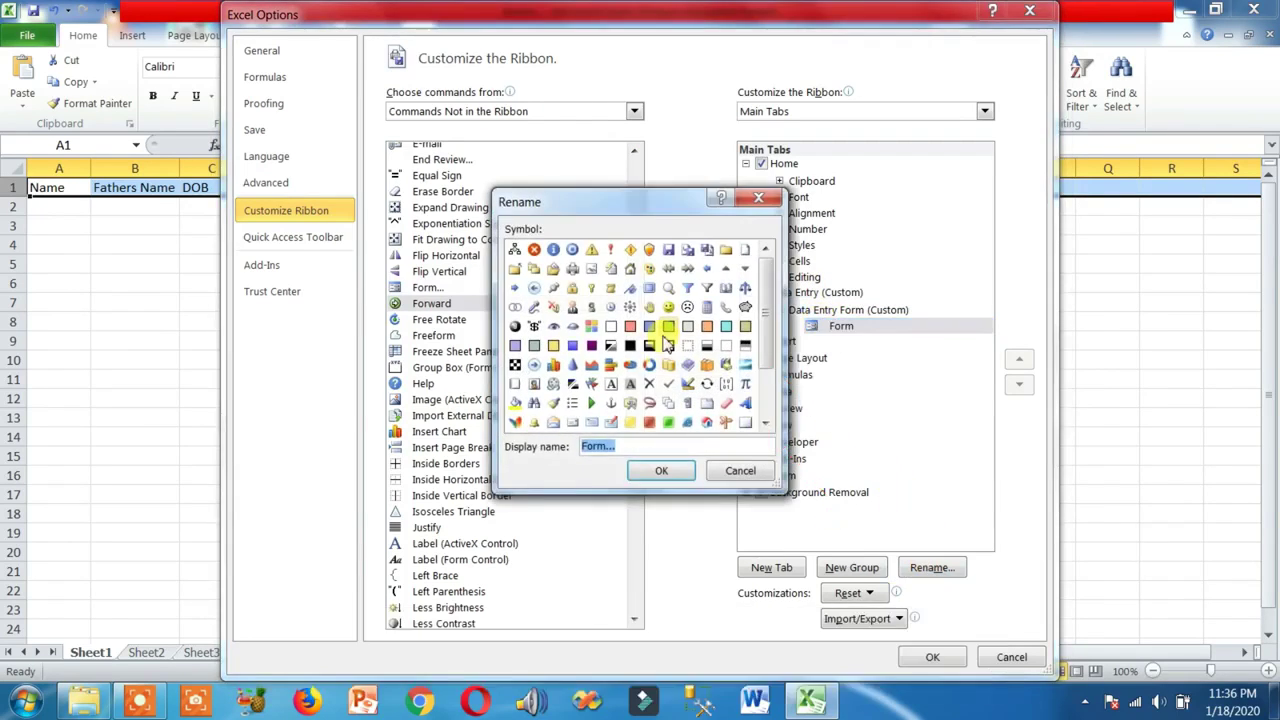
pyautogui.write('Emplo')
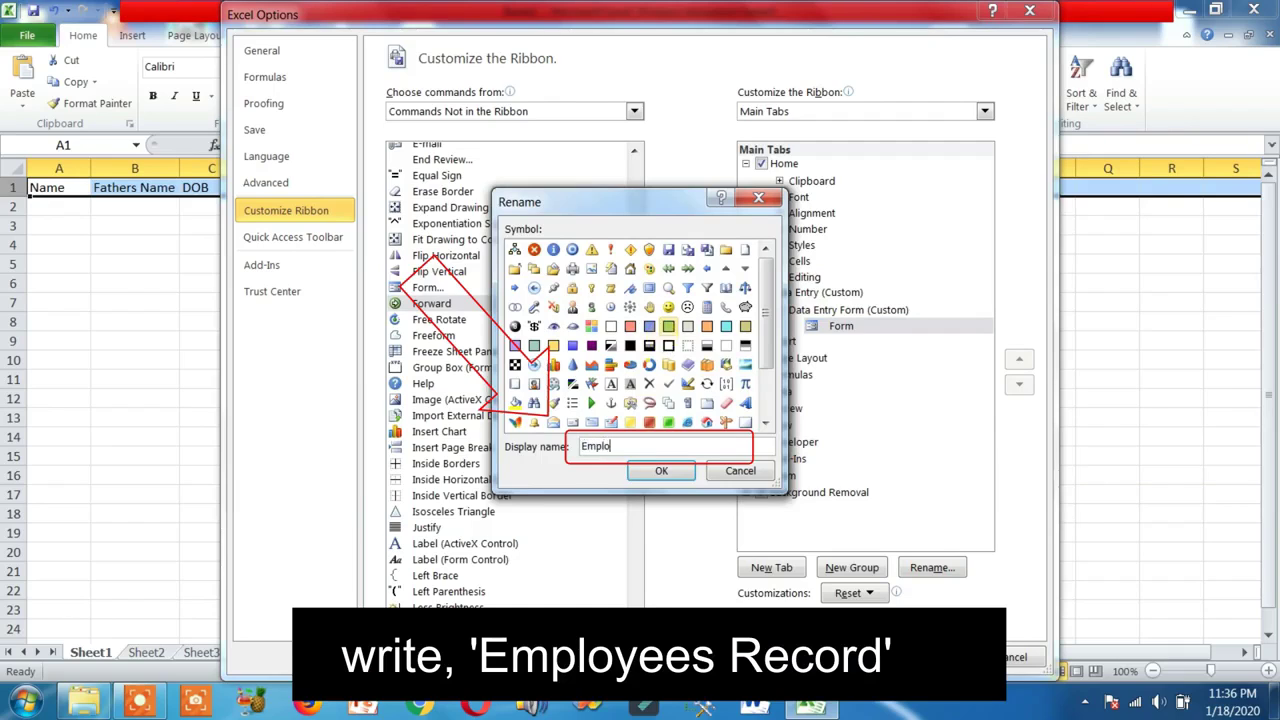
pyautogui.write('yees Record')
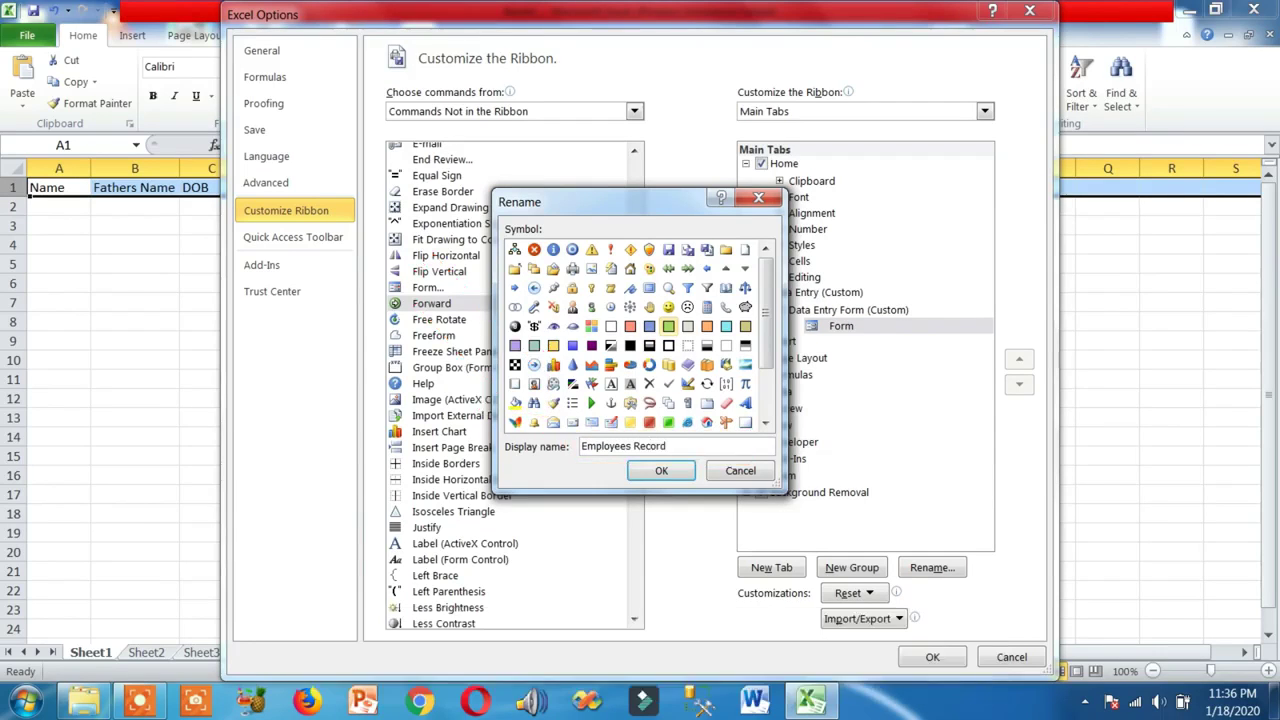
pyautogui.click(672, 471)
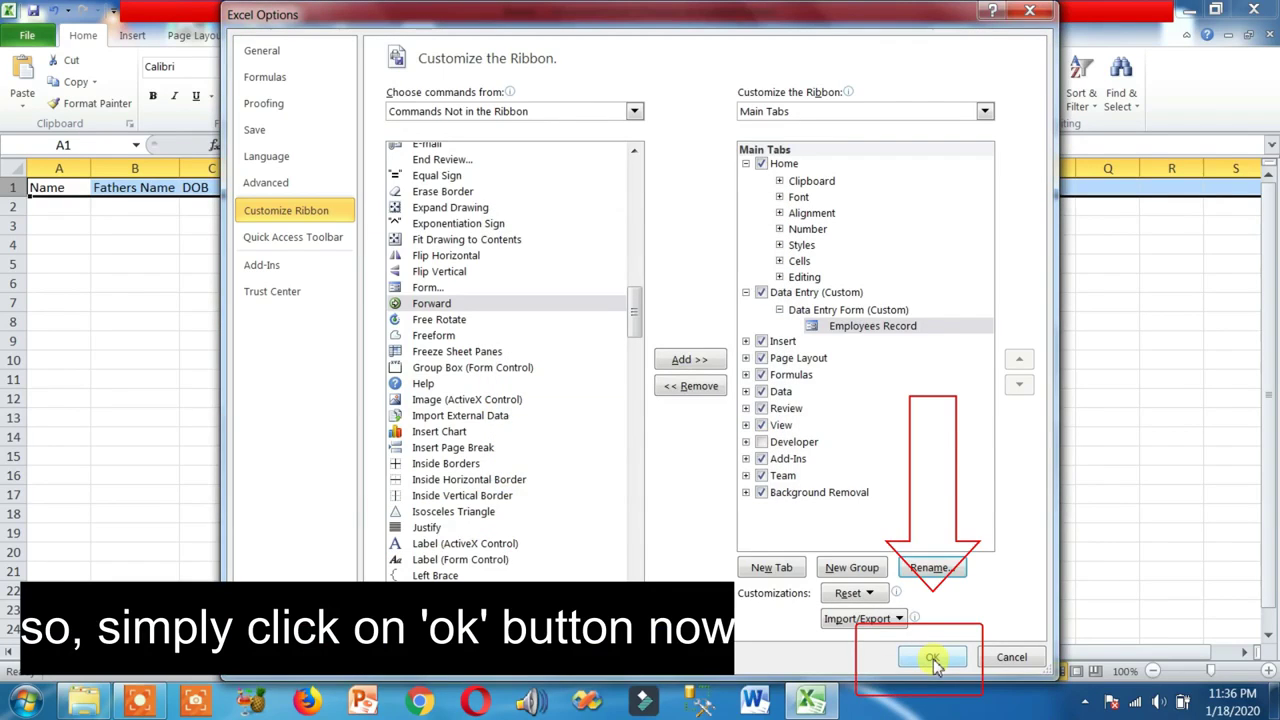
pyautogui.click(932, 659)
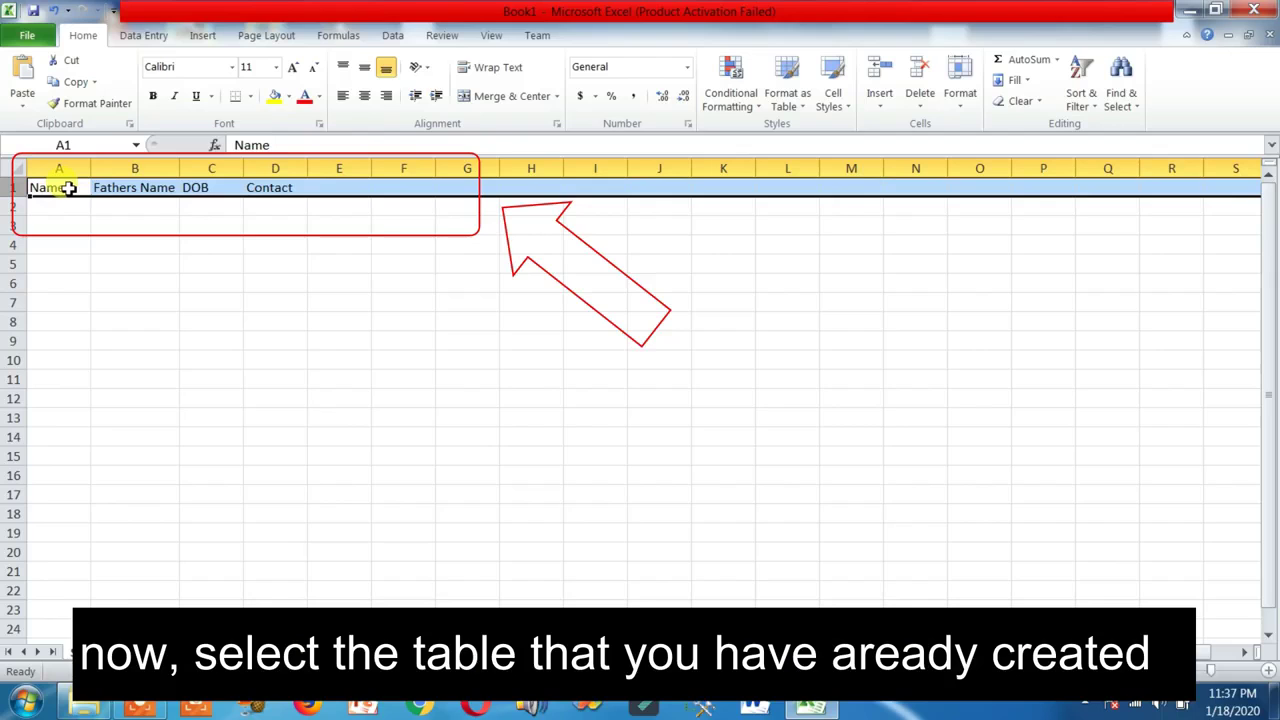
# Convert the header range A1:D1 into a table with 'My table has headers' ticked
pyautogui.click(110, 243)
pyautogui.moveTo(57, 188); pyautogui.dragTo(280, 190)
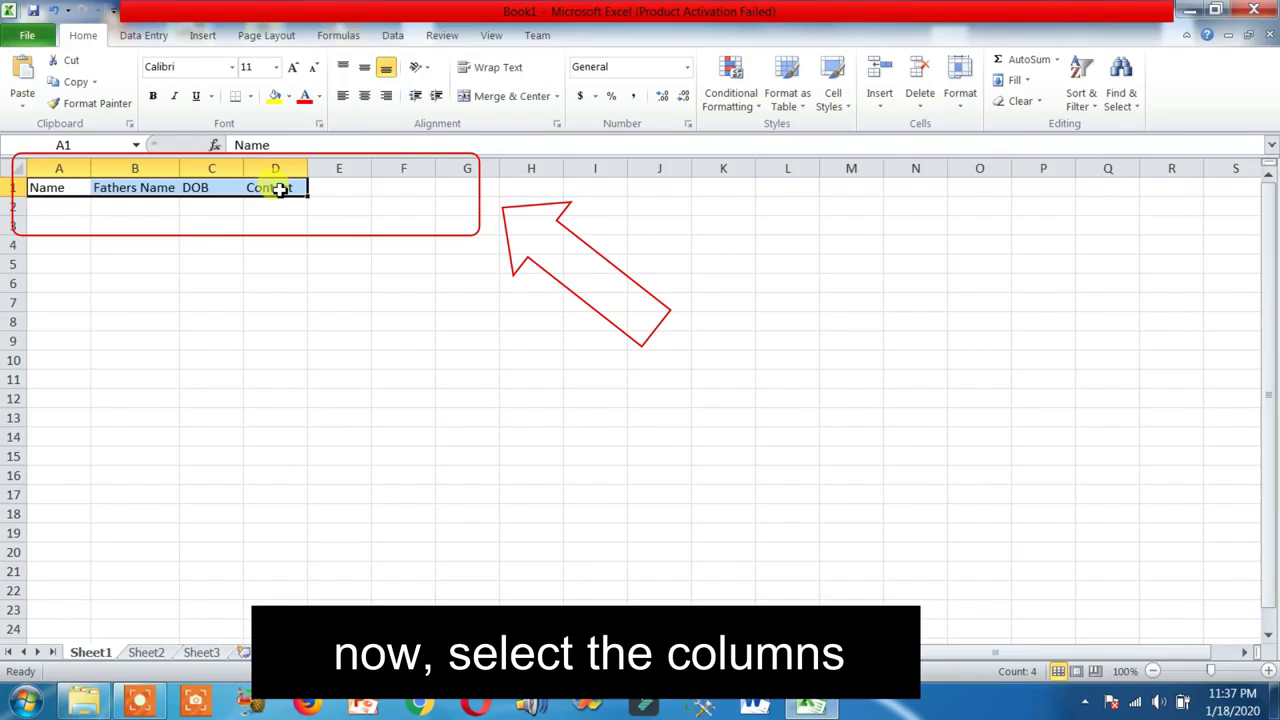
pyautogui.click(203, 38)
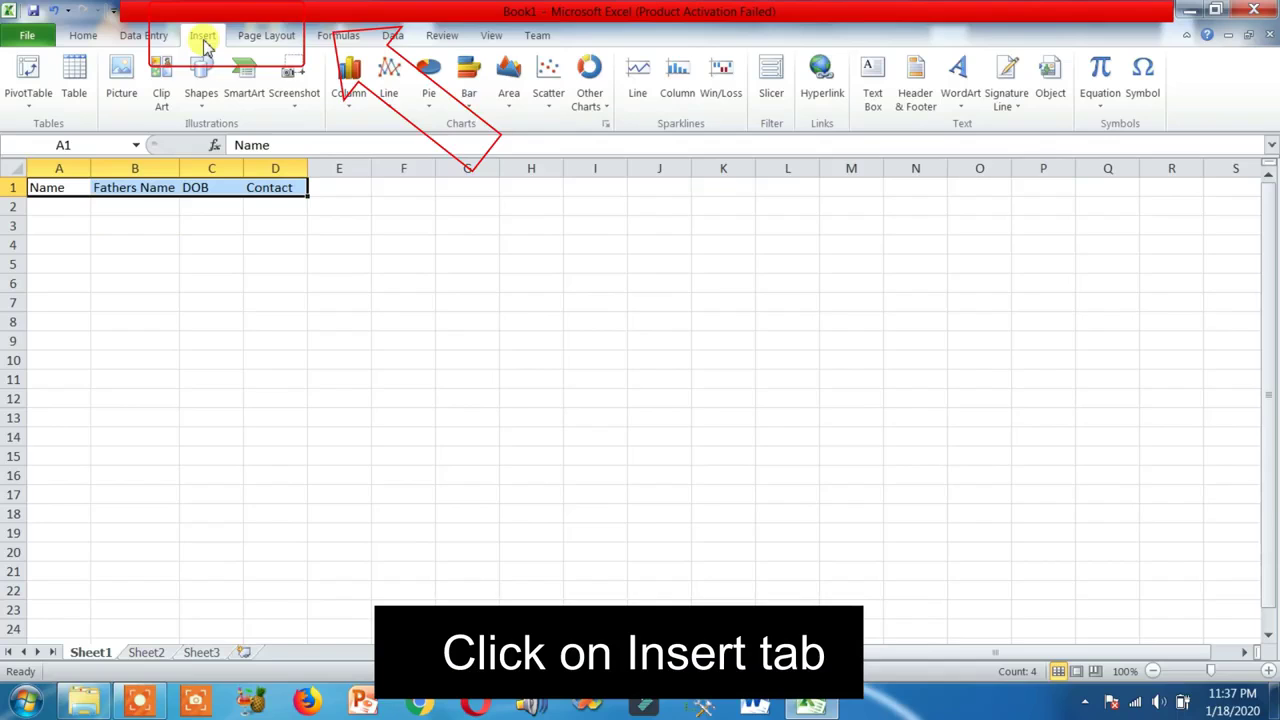
pyautogui.click(74, 72)
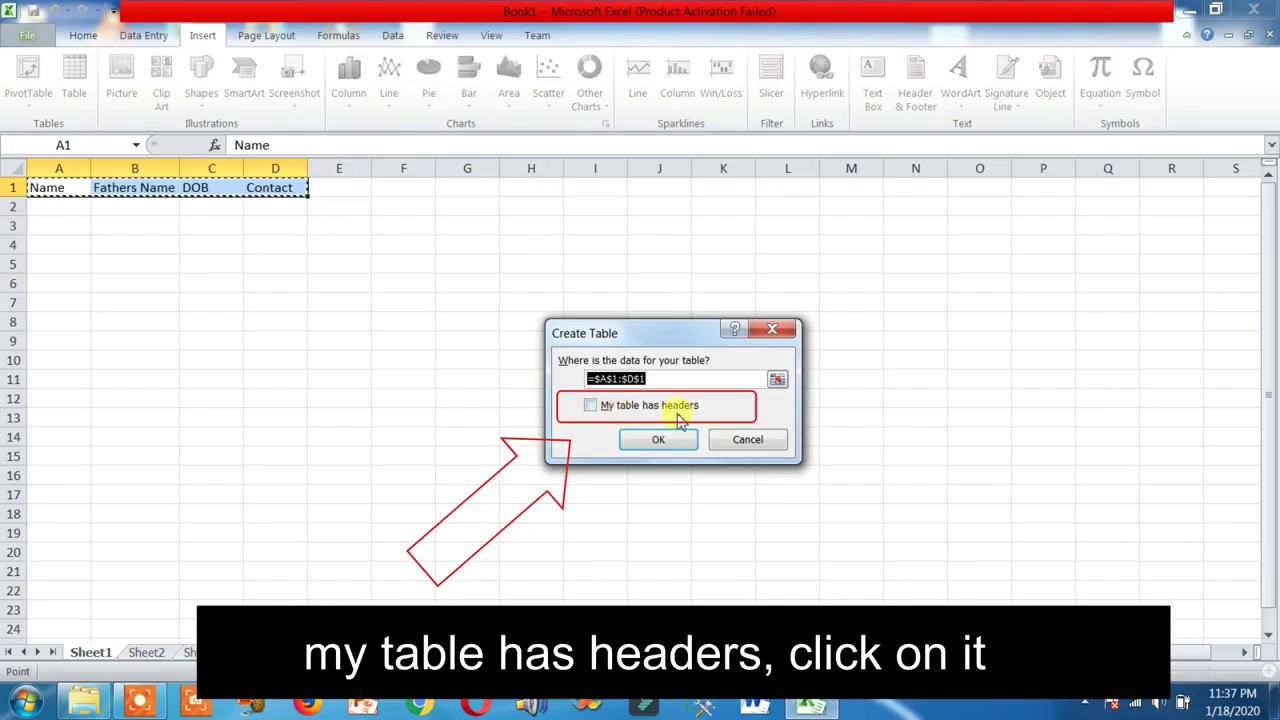
pyautogui.click(590, 405)
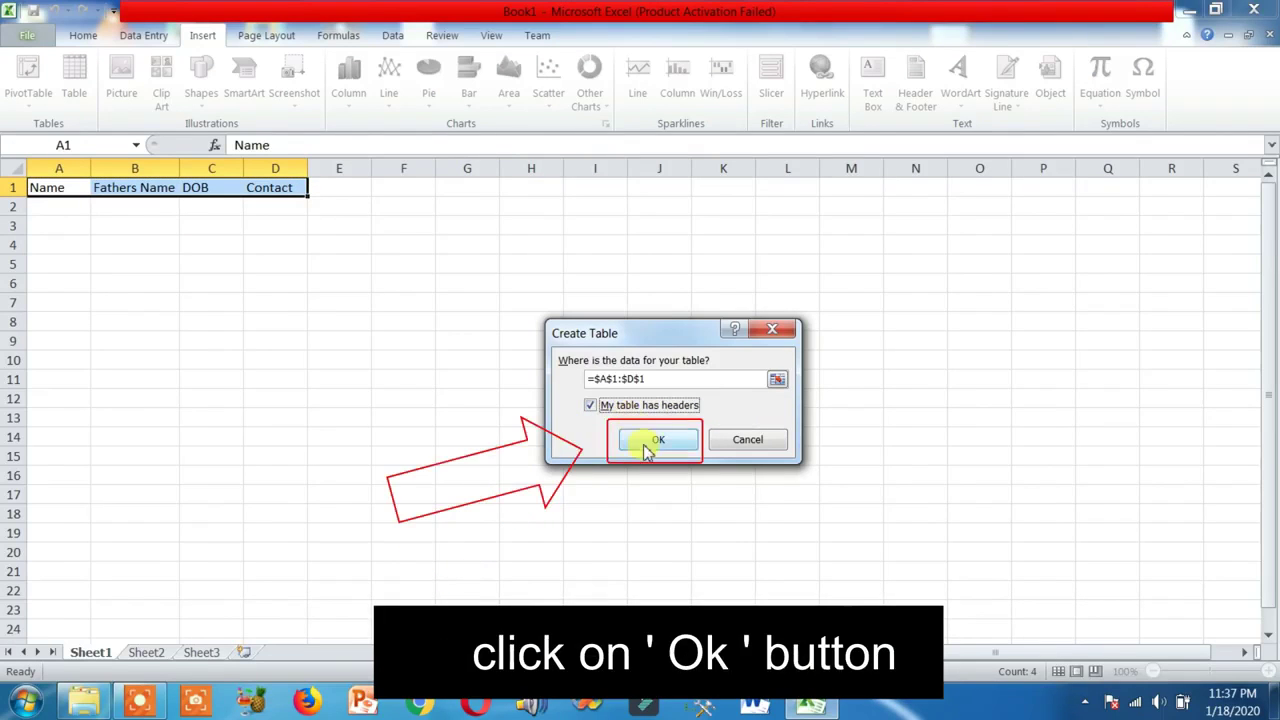
pyautogui.click(652, 440)
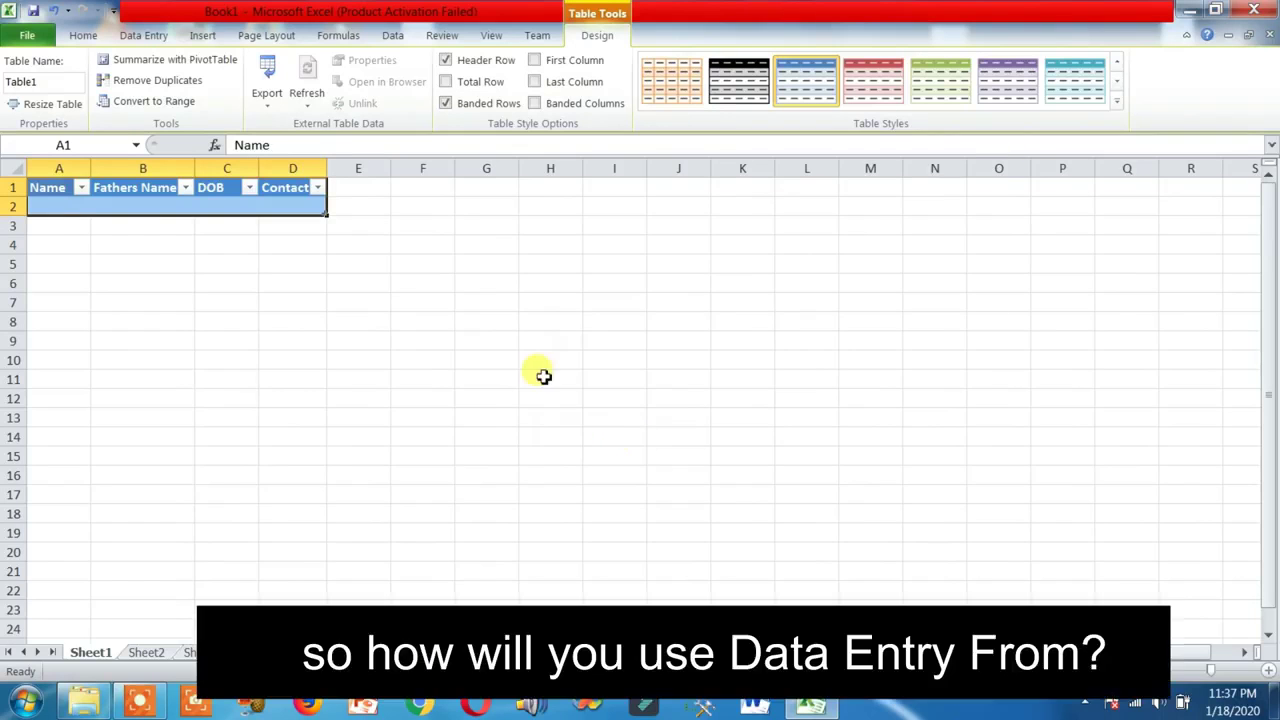
# Through the Employees Record form, add the first employee's name, father's name, DOB 12/01/1995 and contact
pyautogui.click(159, 38)
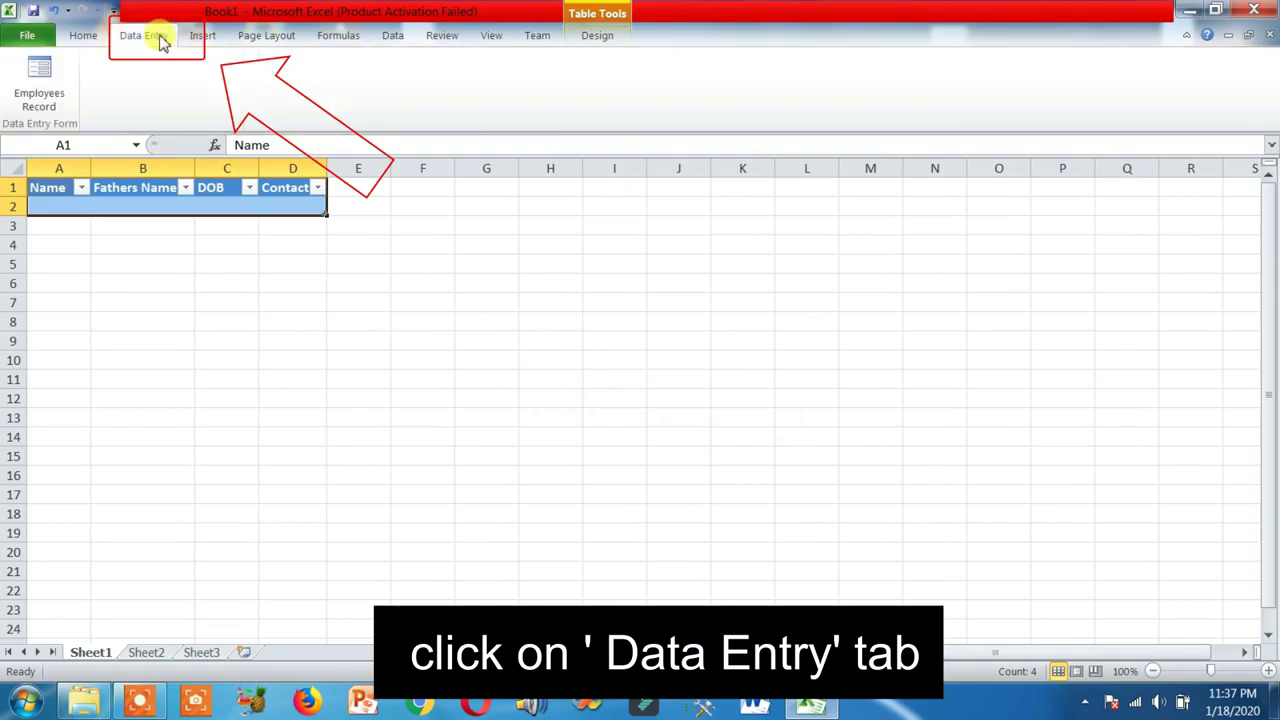
pyautogui.click(45, 82)
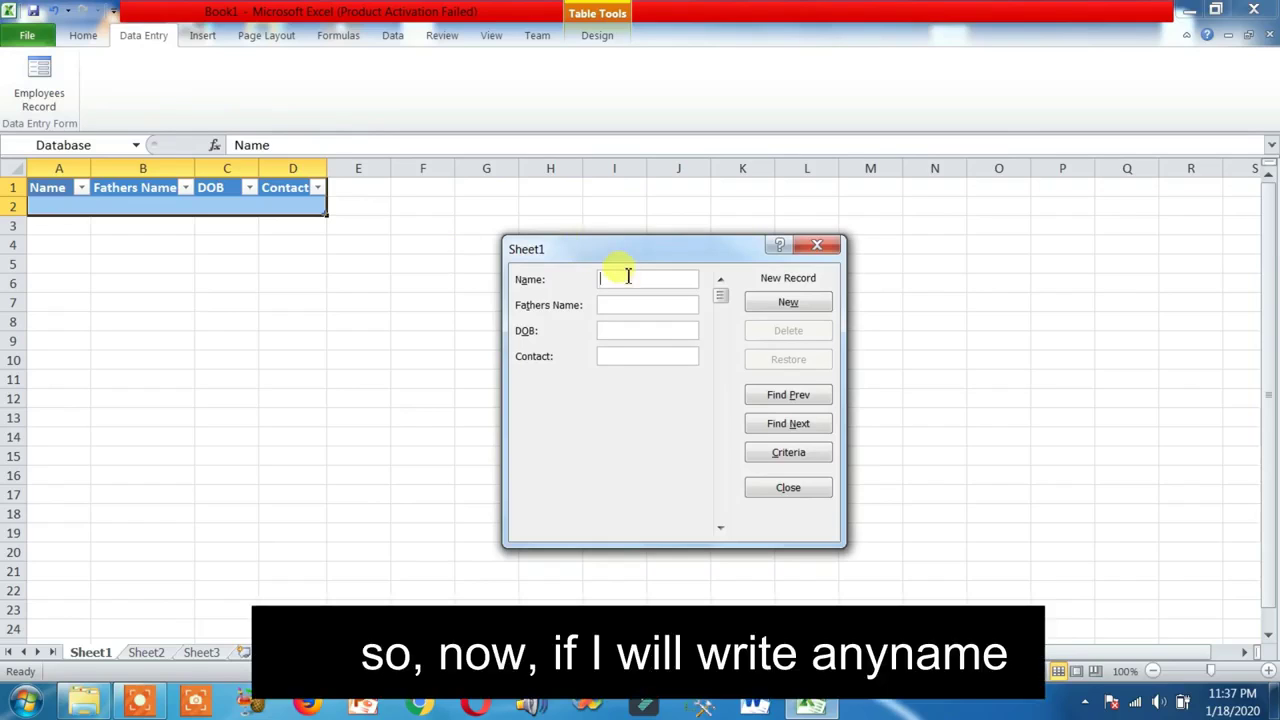
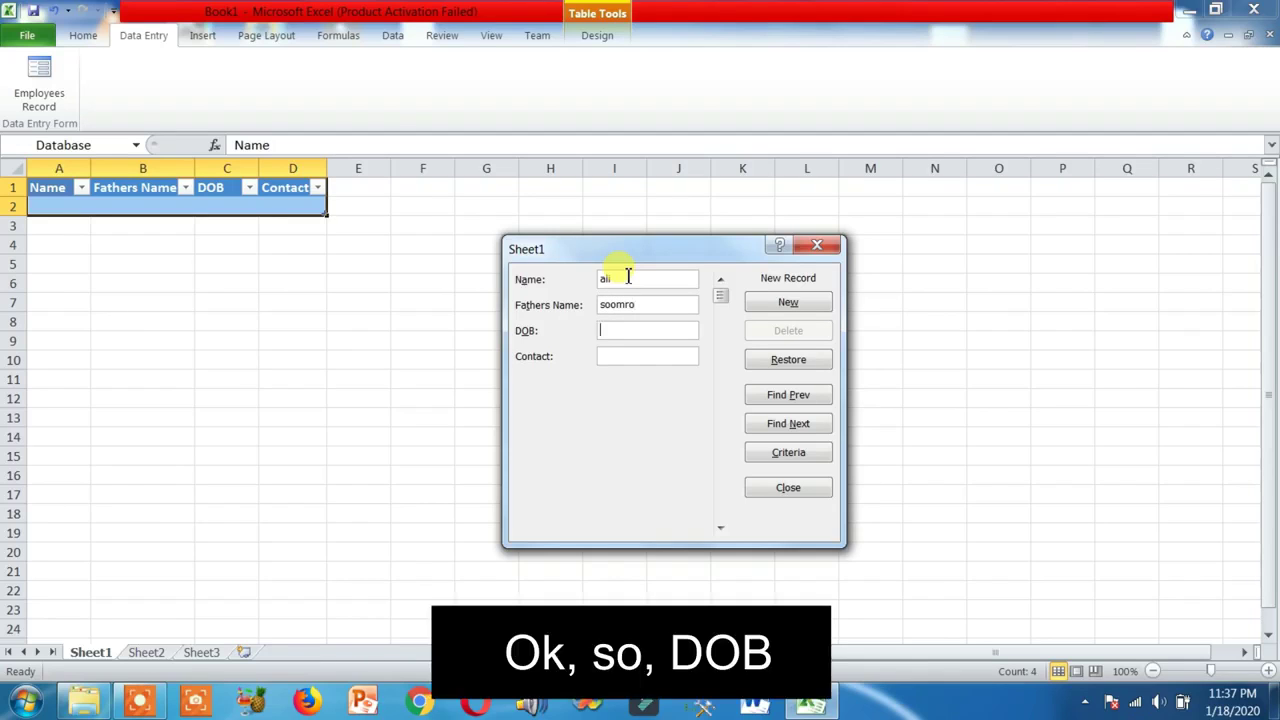
pyautogui.write('12/01')
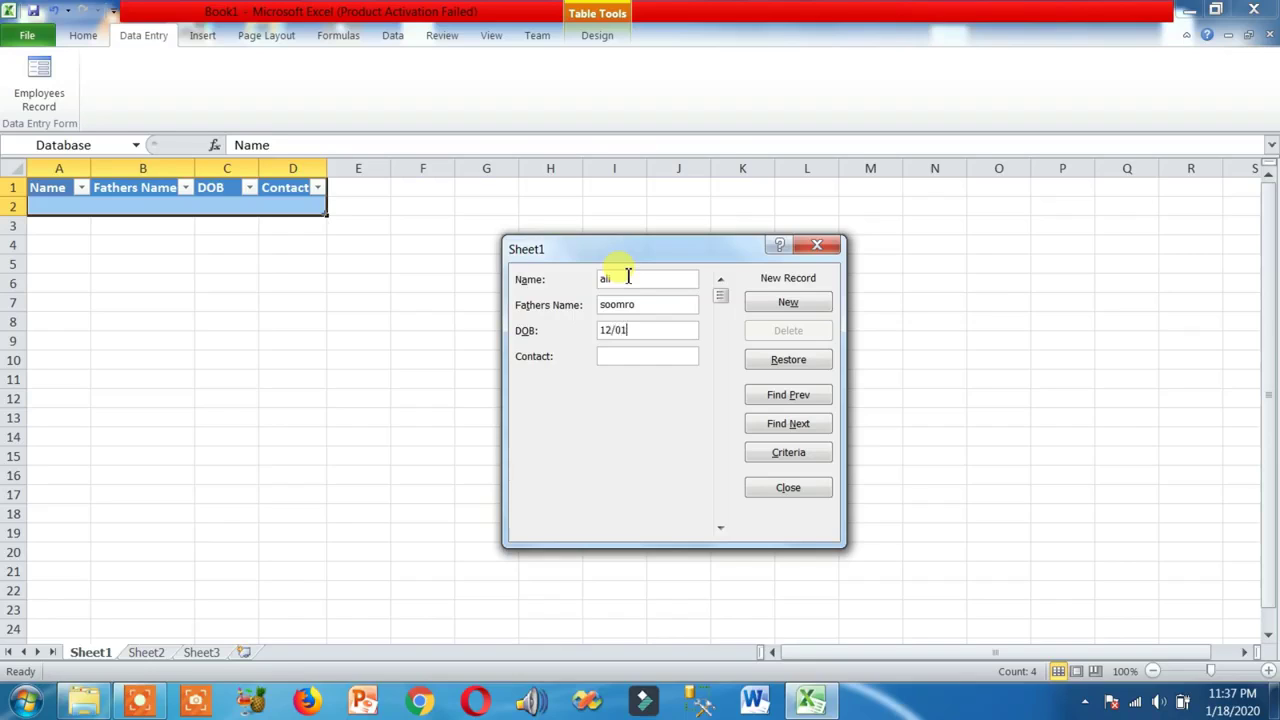
pyautogui.write('/1995')
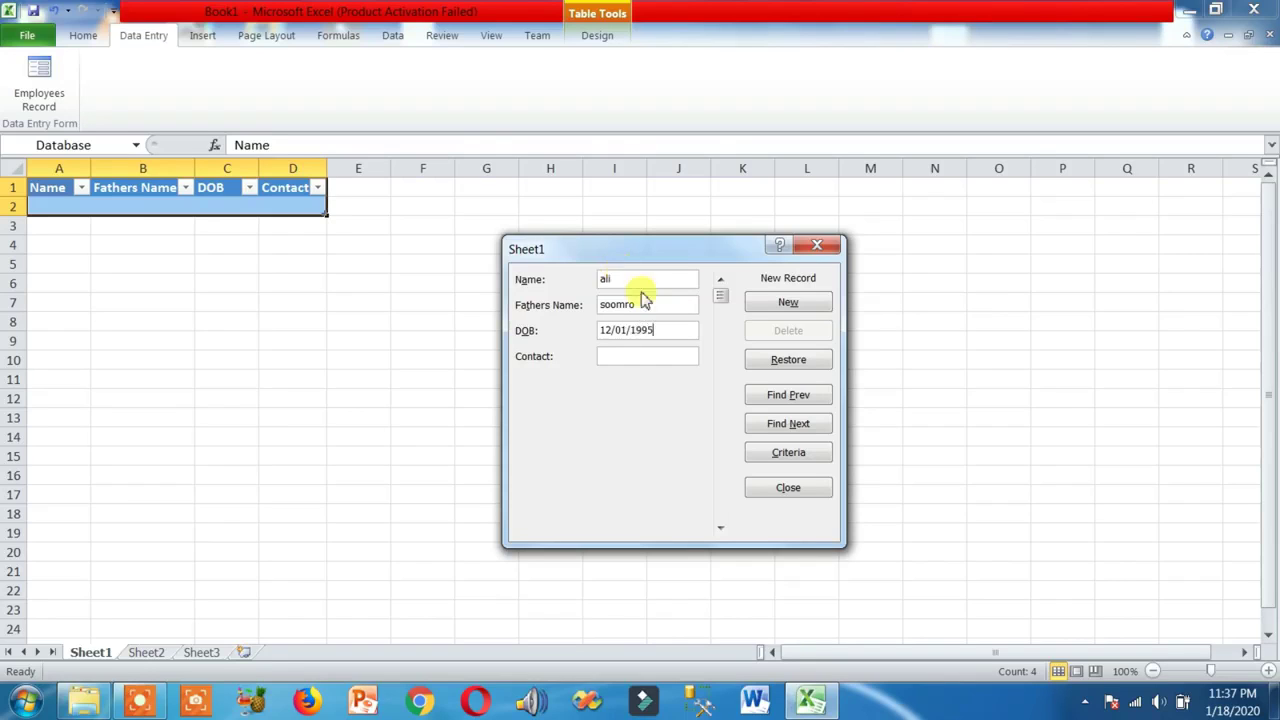
pyautogui.click(652, 356)
pyautogui.write('123')
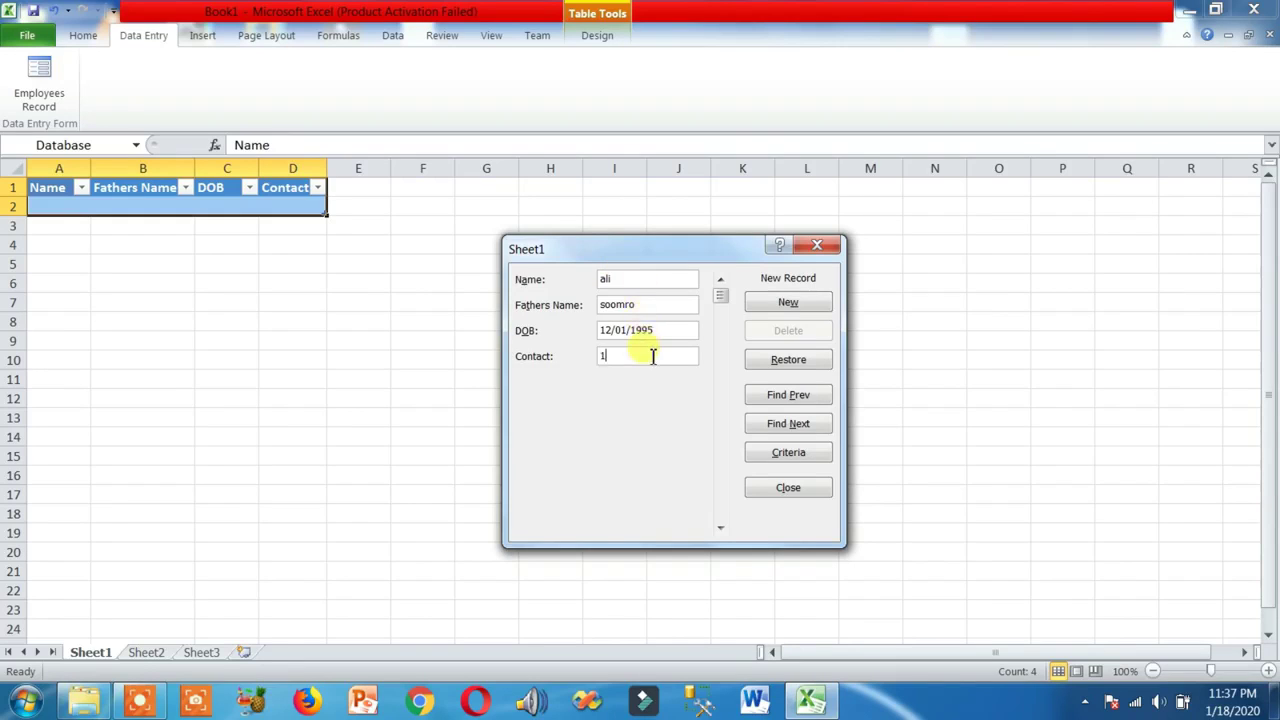
pyautogui.click(786, 302)
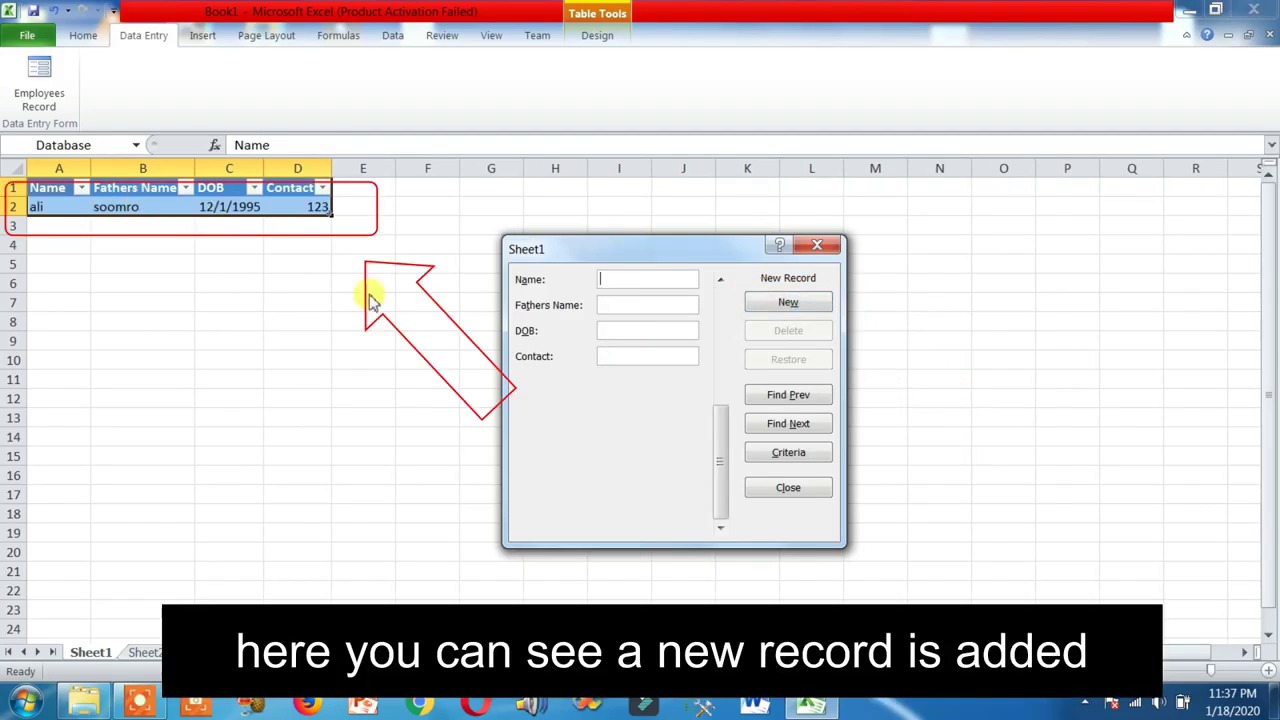
# Fill in the second employee's name, father's name, DOB 12/4/98 and contact in the form, and add it
pyautogui.write('as')
pyautogui.click(610, 305)
pyautogui.write('asasd')
pyautogui.click(610, 330)
pyautogui.write('d')
pyautogui.press('BackSpace')
pyautogui.write('12/4/11/')
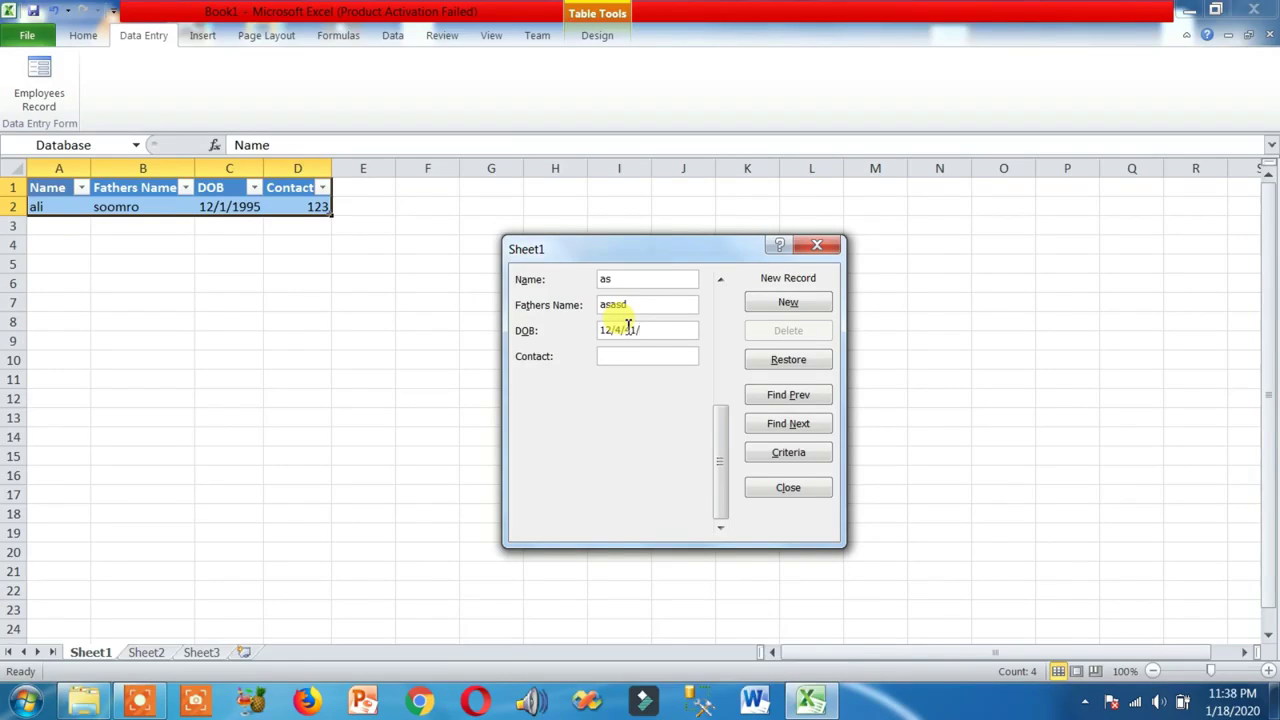
pyautogui.write('98')
pyautogui.click(639, 330)
pyautogui.press('BackSpace')
pyautogui.press('BackSpace')
pyautogui.press('BackSpace')
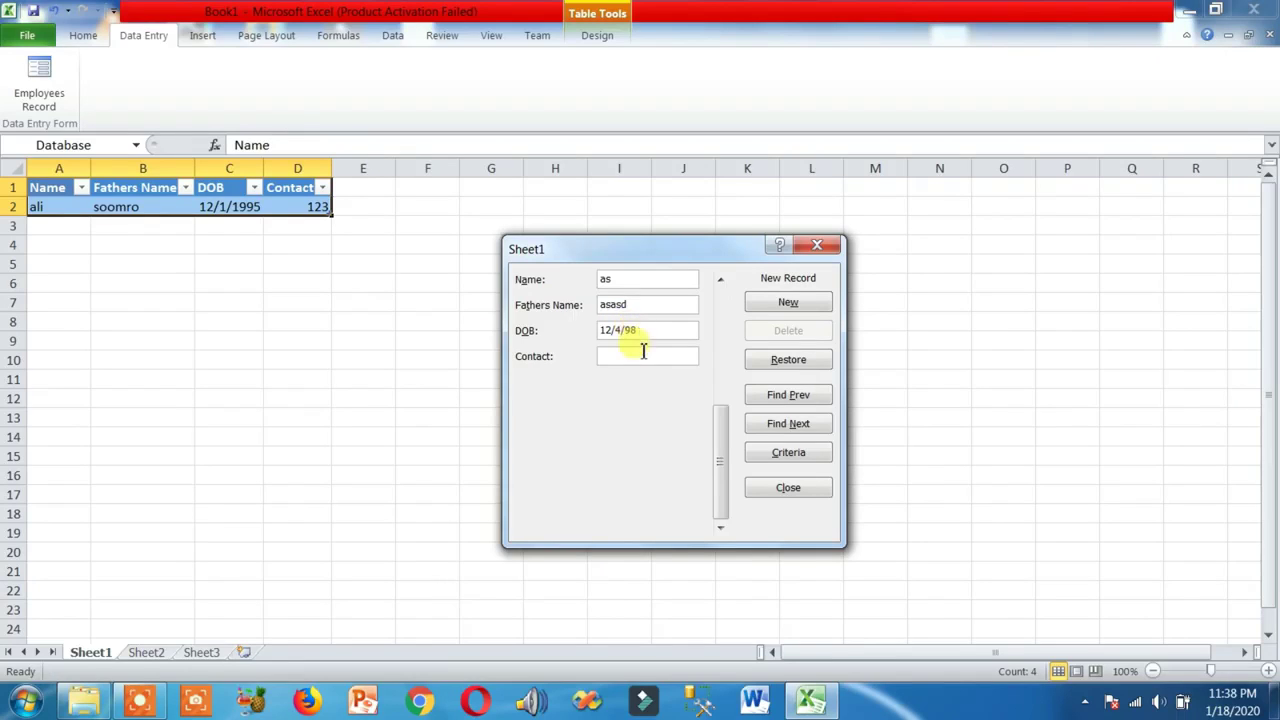
pyautogui.click(643, 356)
pyautogui.write('34')
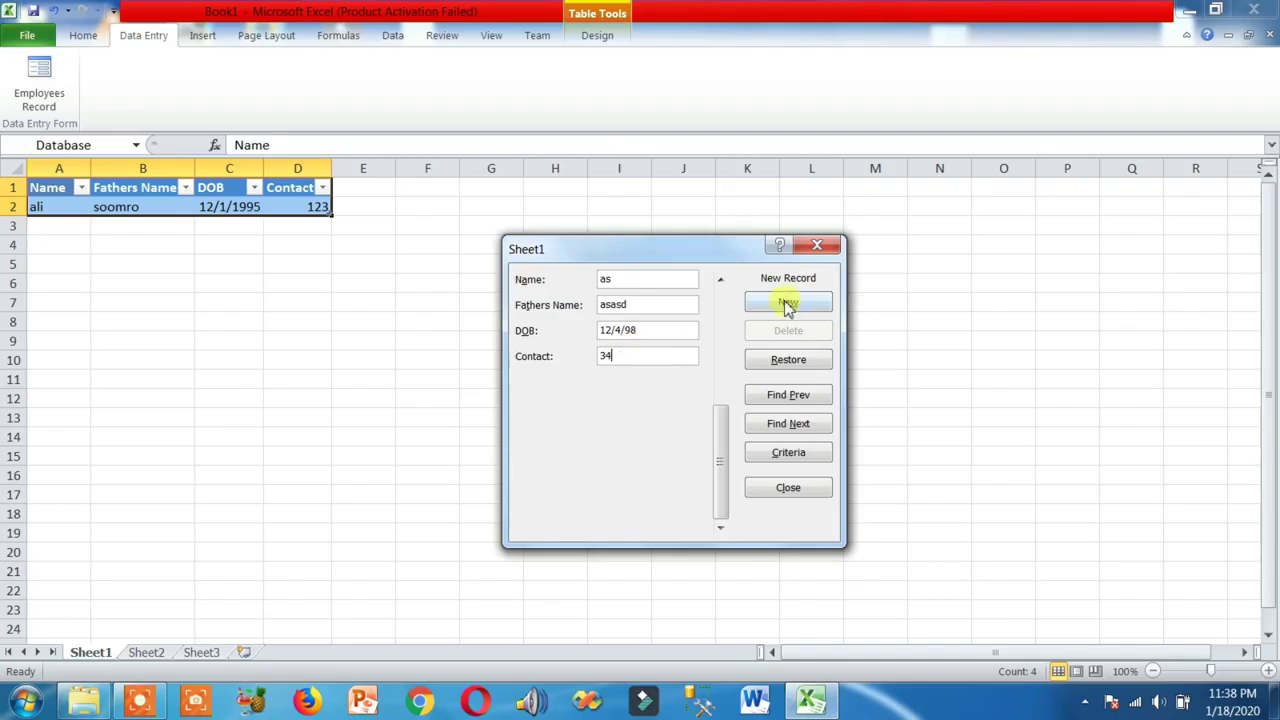
pyautogui.click(788, 302)
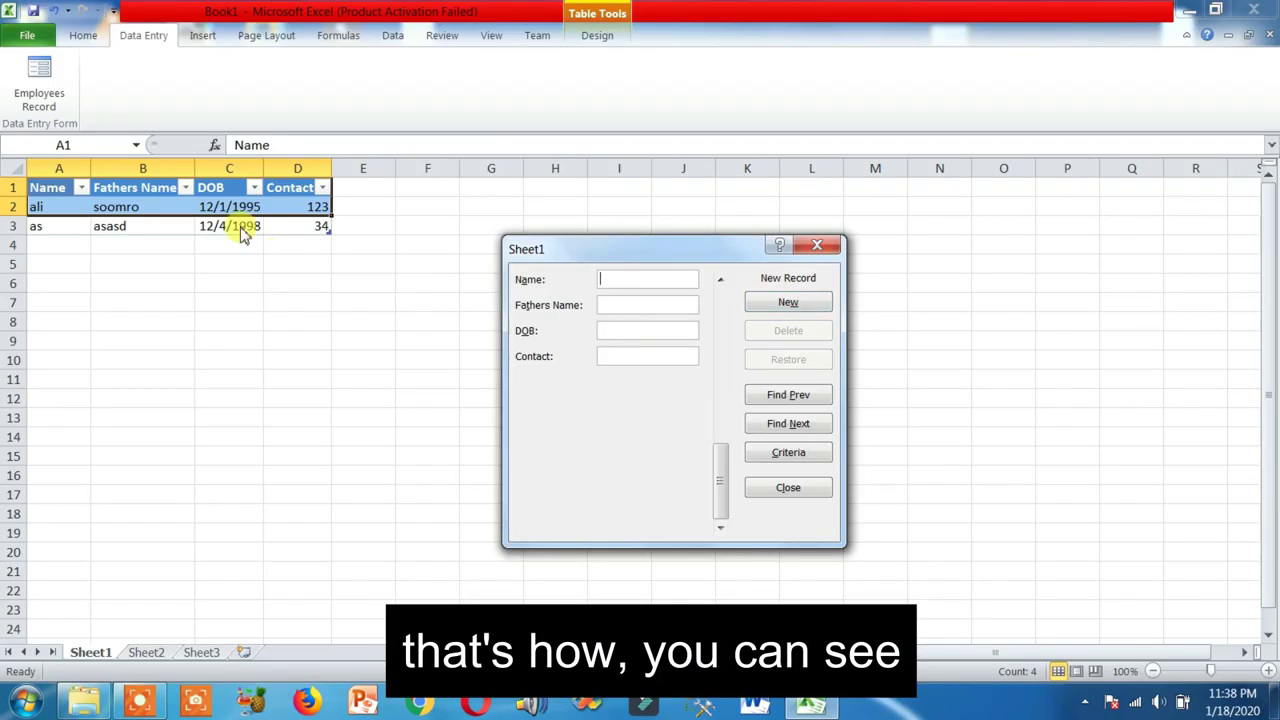